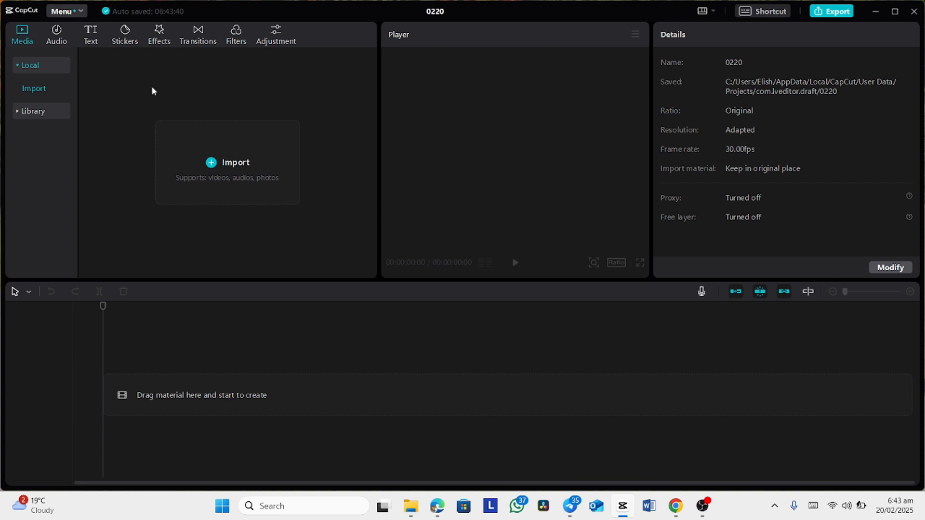
# - Import the audio files Cellular Symphony and The Hormonal Cascade from the Instrumentals folder into the project media
pyautogui.click(237, 167)
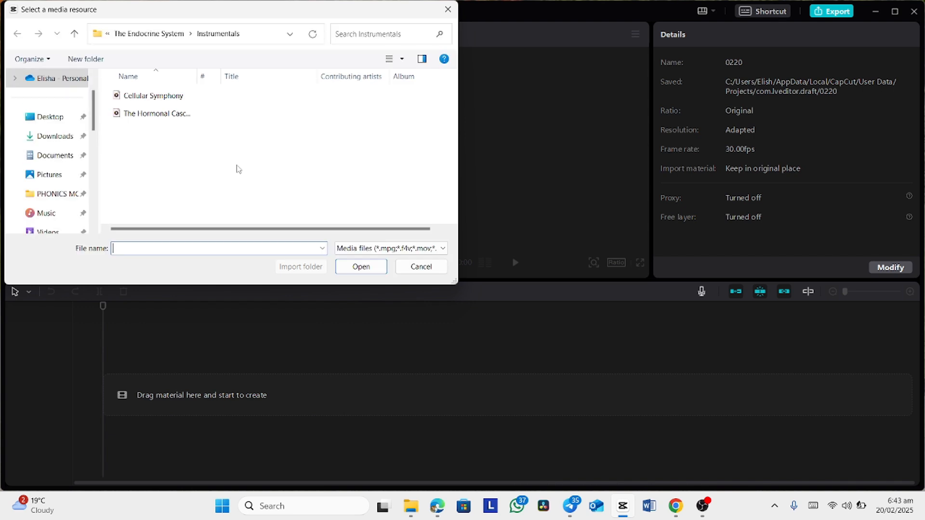
pyautogui.click(164, 99)
pyautogui.click(160, 114)
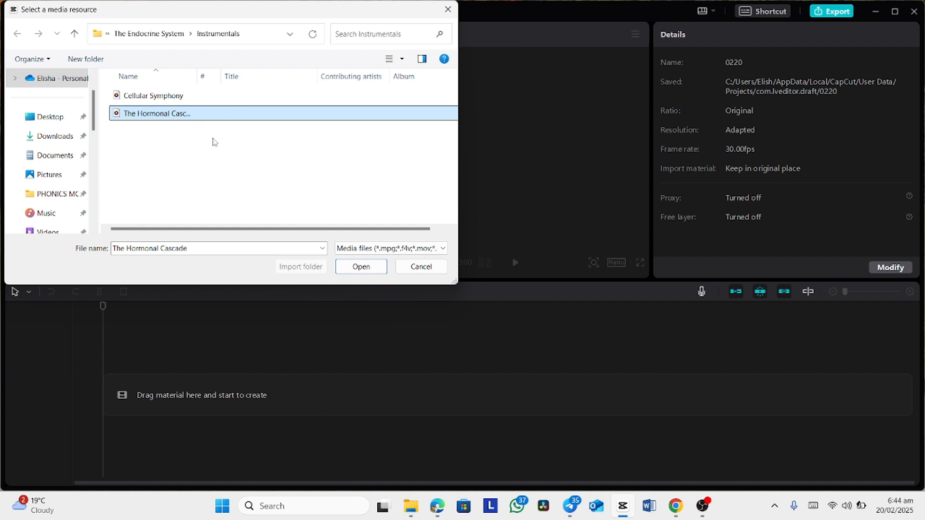
pyautogui.keyDown('ctrl'); pyautogui.click(160, 97); pyautogui.keyUp('ctrl')
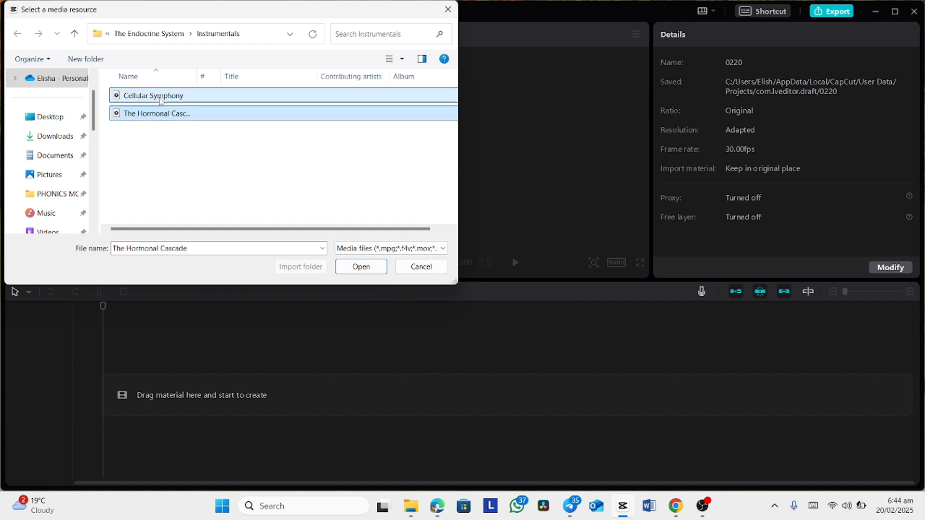
pyautogui.click(357, 268)
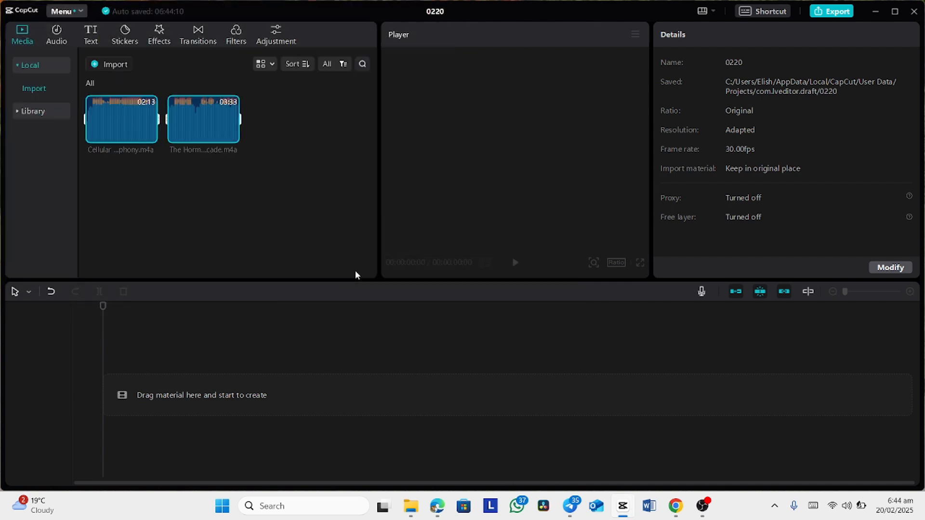
# - Import the BRISK IT screen recording from the Music folder into the project media
pyautogui.click(92, 63)
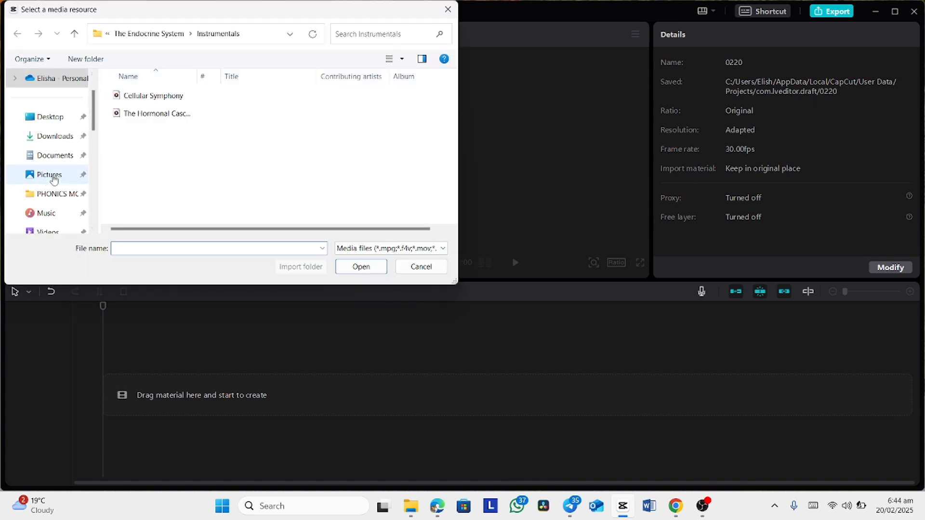
pyautogui.scroll(-2, 53, 176)
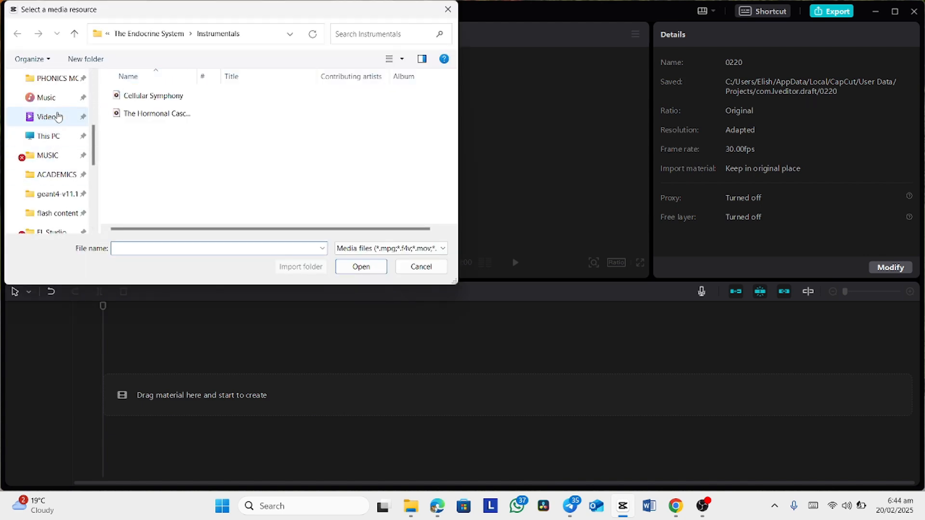
pyautogui.click(47, 98)
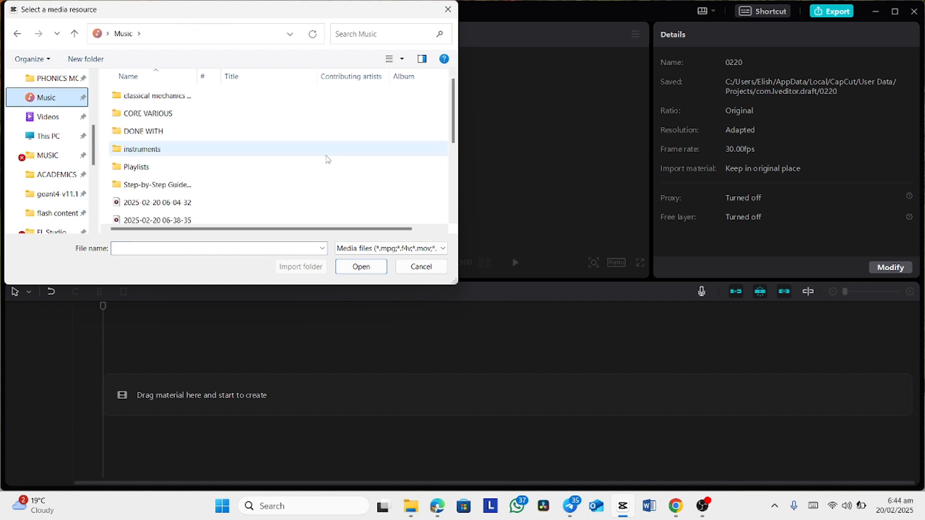
pyautogui.scroll(-1, 314, 165)
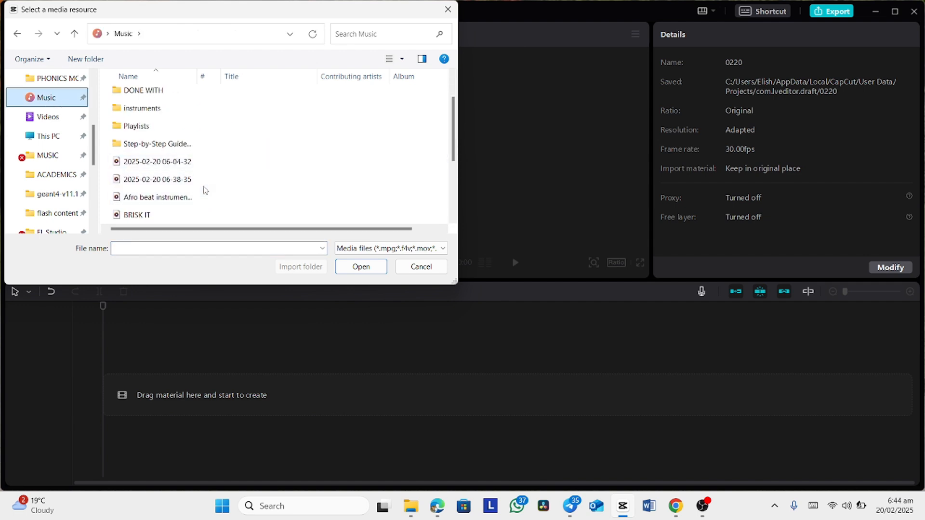
pyautogui.scroll(-2, 200, 163)
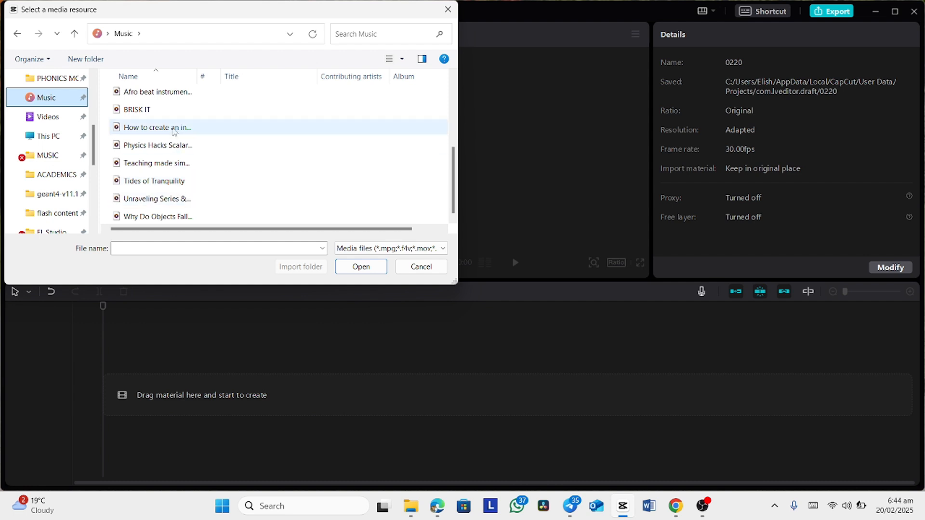
pyautogui.click(182, 110)
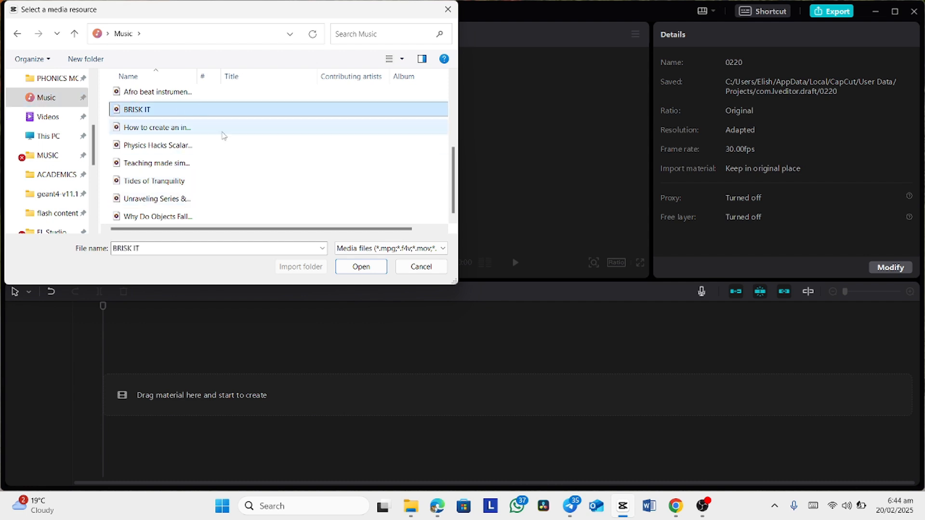
pyautogui.click(360, 267)
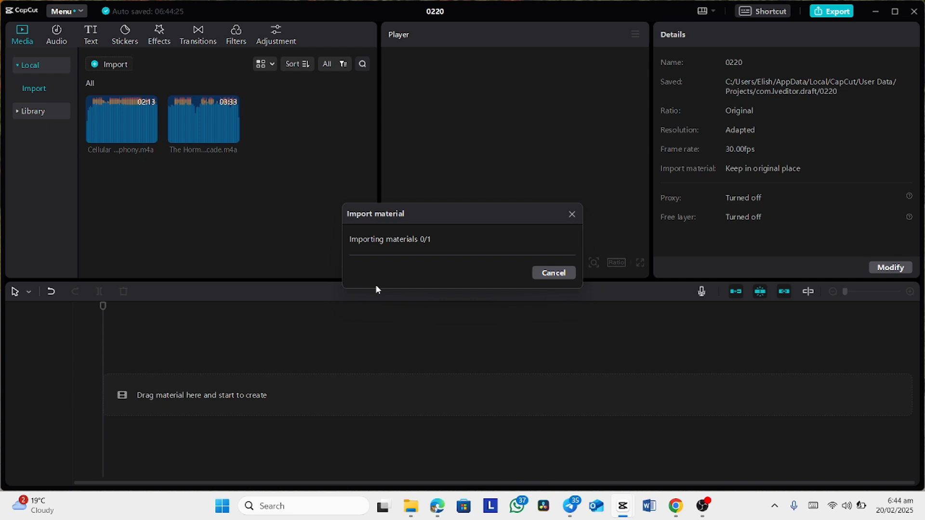
# - Import the MP4 file named video from the Downloads folder into the project media
pyautogui.click(114, 68)
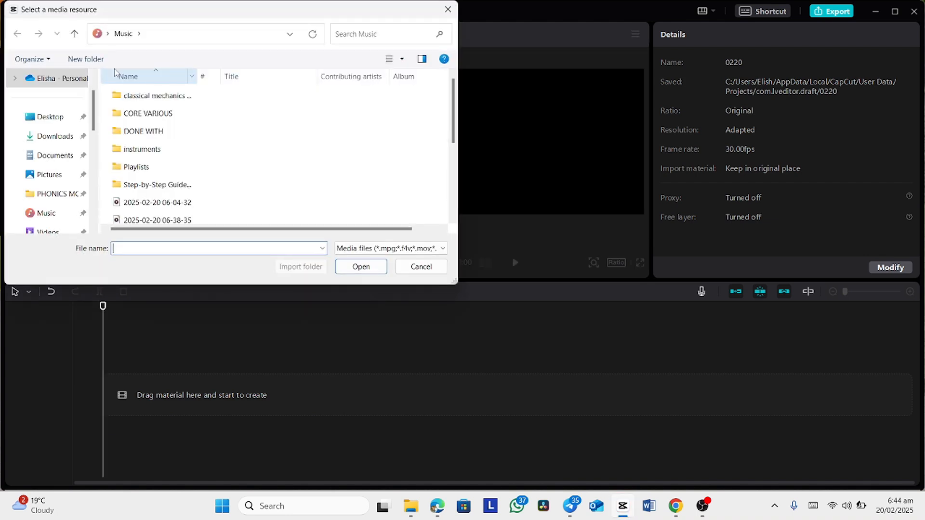
pyautogui.click(67, 138)
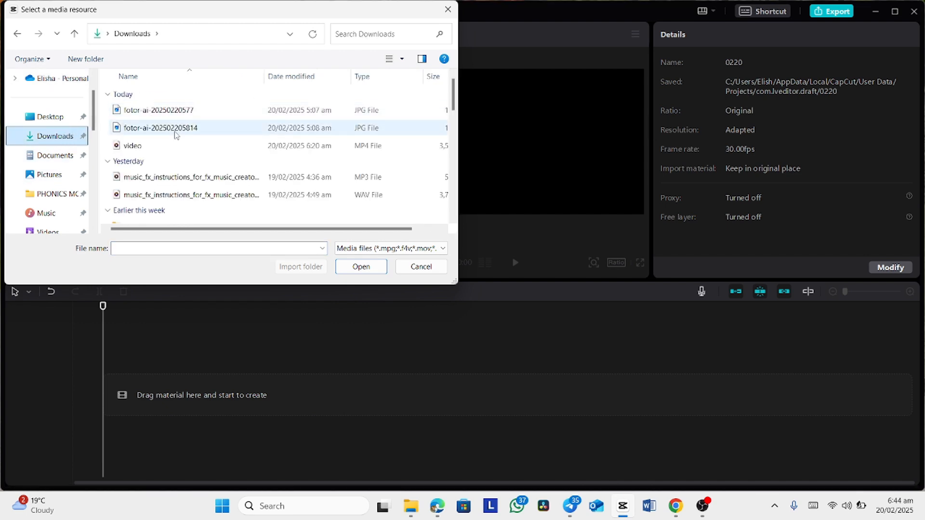
pyautogui.scroll(-5, 193, 173)
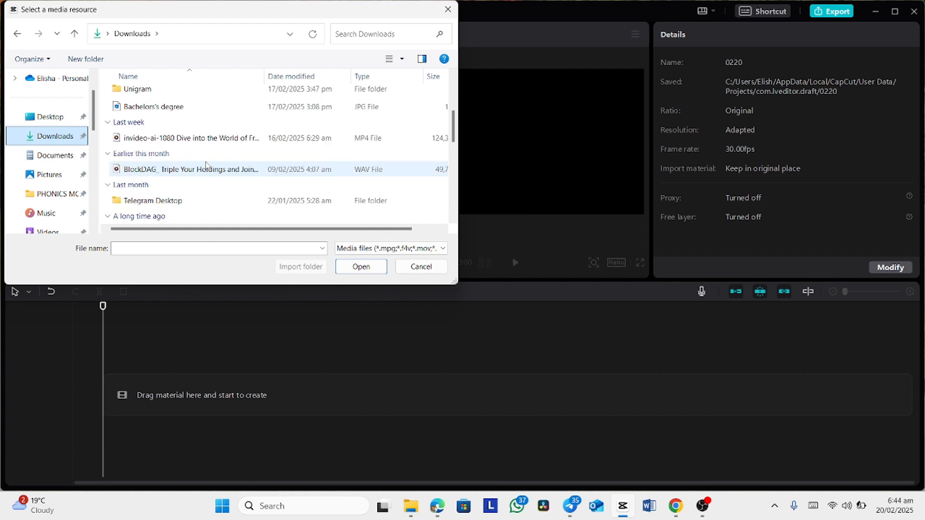
pyautogui.scroll(5, 209, 165)
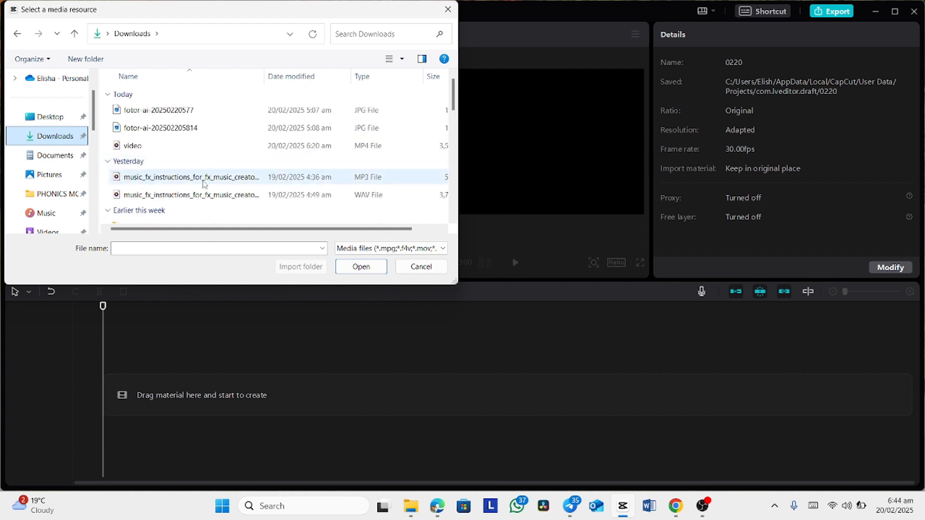
pyautogui.click(186, 151)
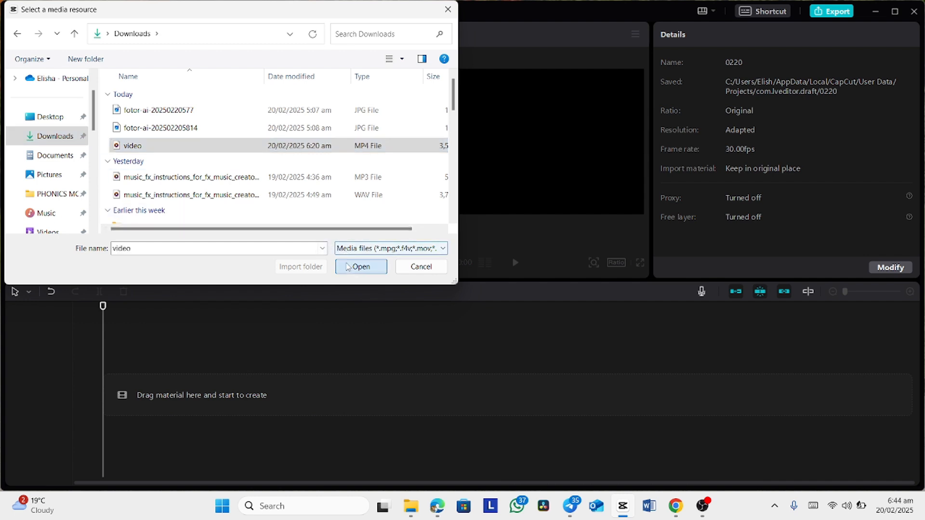
pyautogui.click(361, 267)
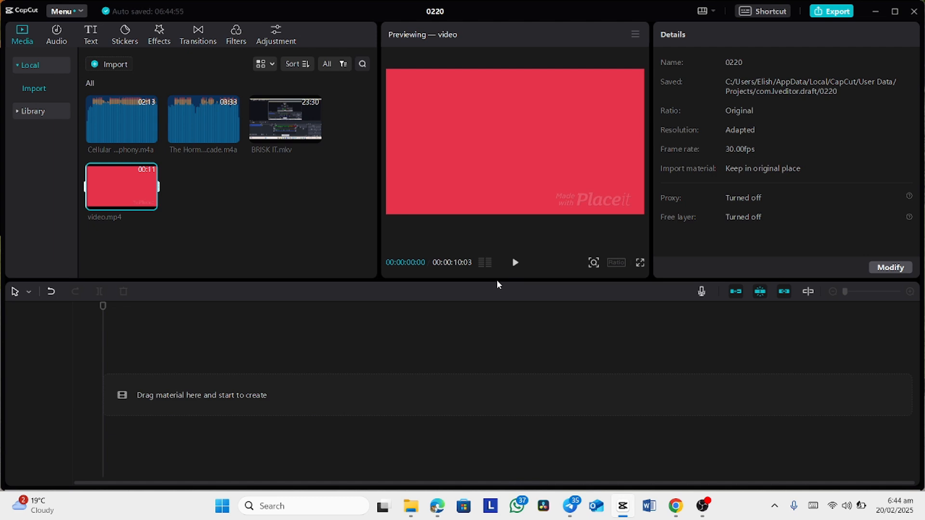
# - Import the Teaching made simple audio file from the Music folder into the project media
pyautogui.click(115, 66)
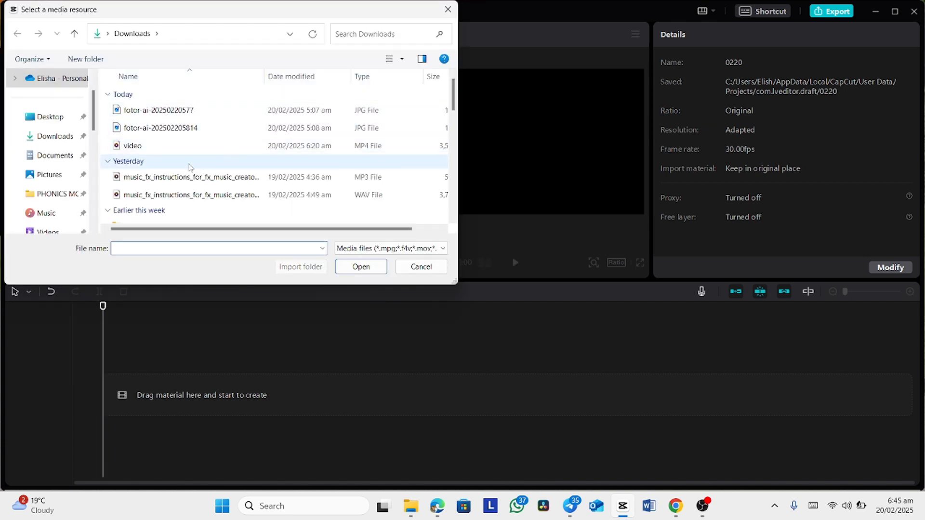
pyautogui.click(62, 214)
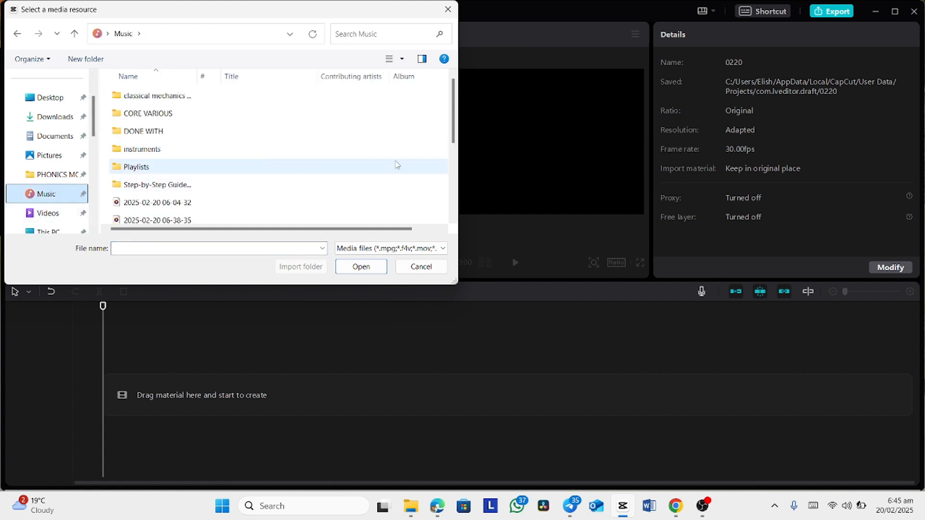
pyautogui.scroll(-3, 455, 120)
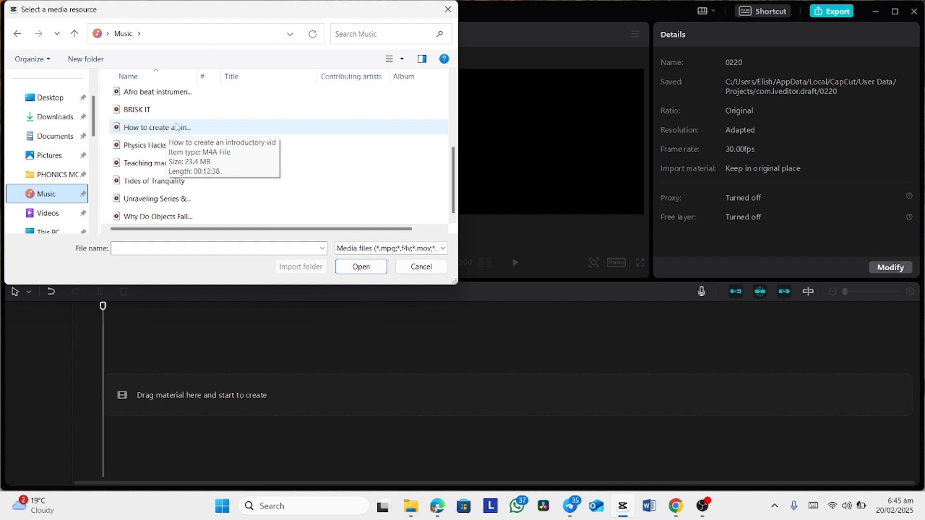
pyautogui.scroll(1, 182, 122)
pyautogui.scroll(1, 182, 123)
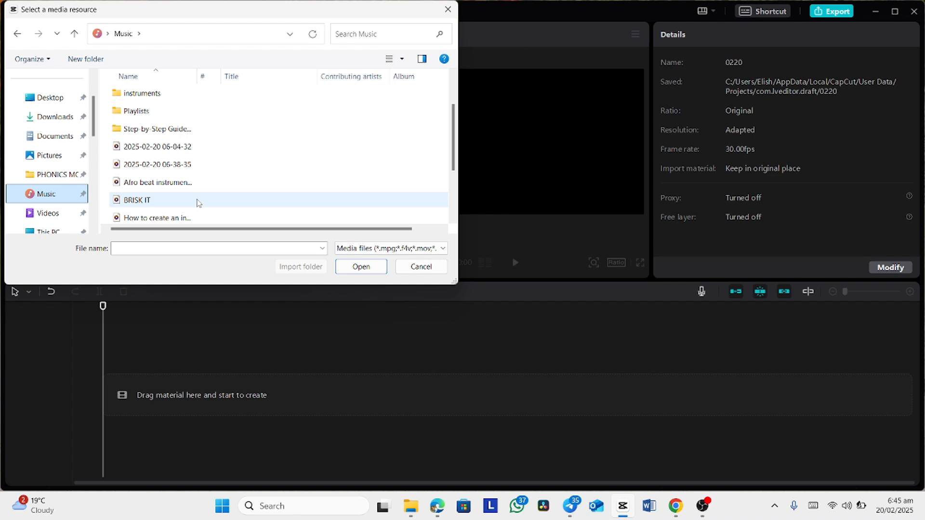
pyautogui.scroll(-1, 197, 203)
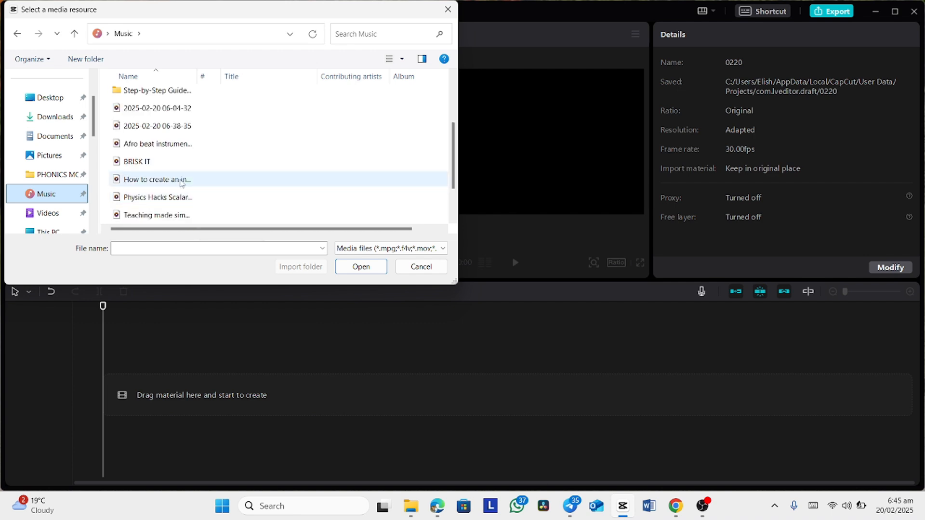
pyautogui.click(167, 216)
pyautogui.click(341, 267)
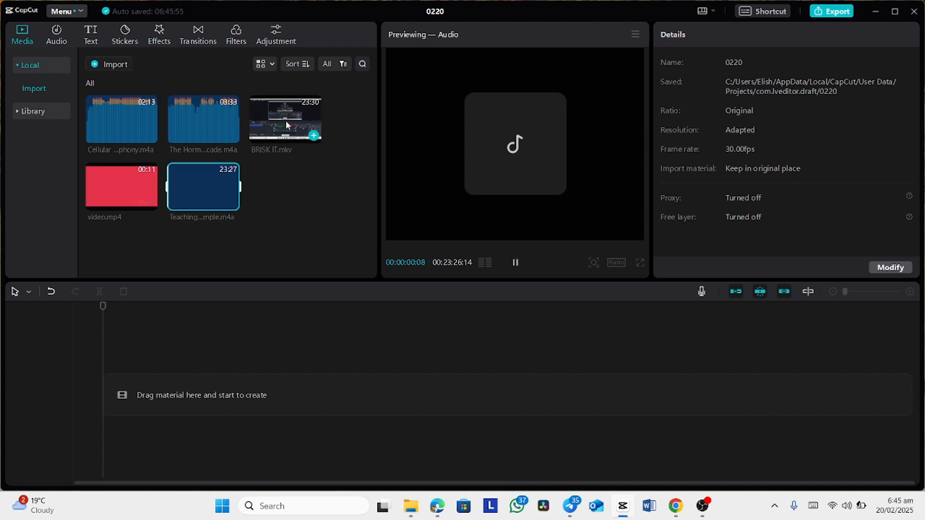
# - Place the BRISK IT video at the start of the timeline and preview it at the beginning and around the seven-minute mark
pyautogui.click(114, 400)
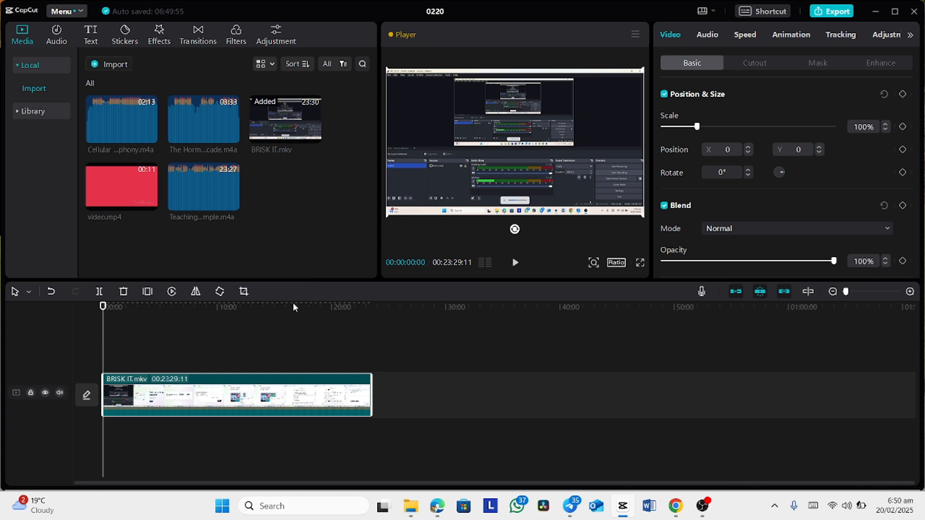
pyautogui.click(515, 263)
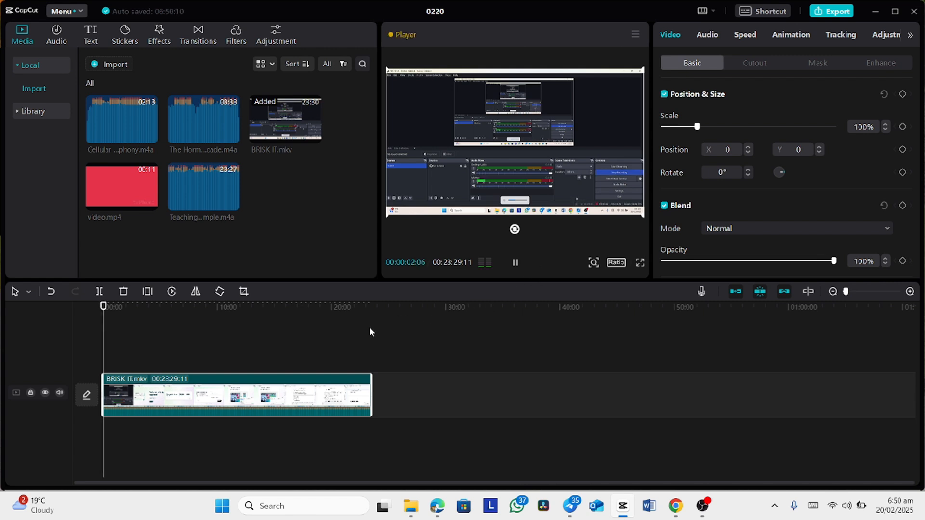
pyautogui.click(515, 264)
pyautogui.moveTo(106, 314); pyautogui.dragTo(185, 316)
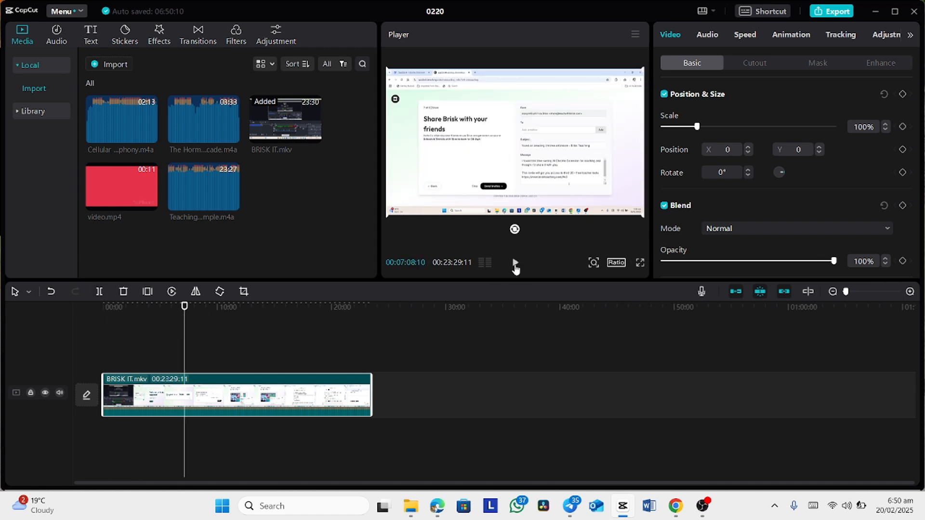
pyautogui.click(515, 264)
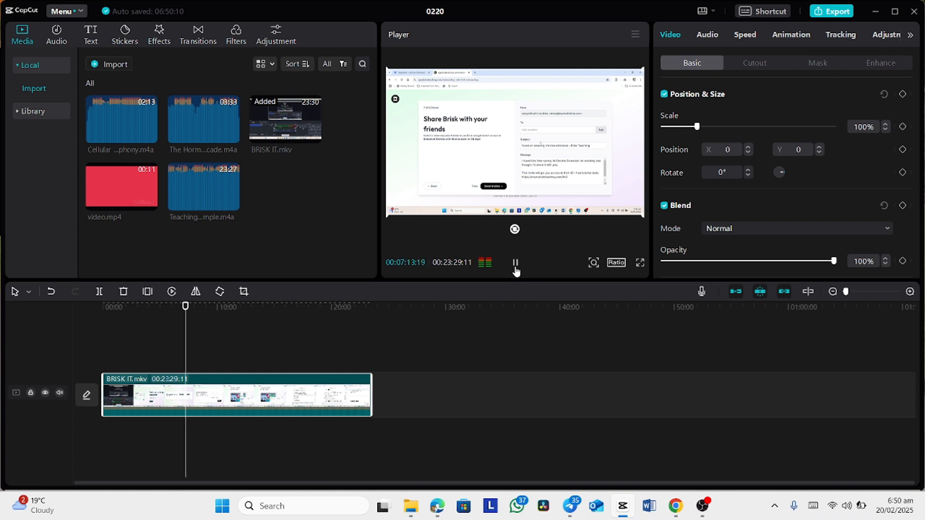
pyautogui.click(514, 265)
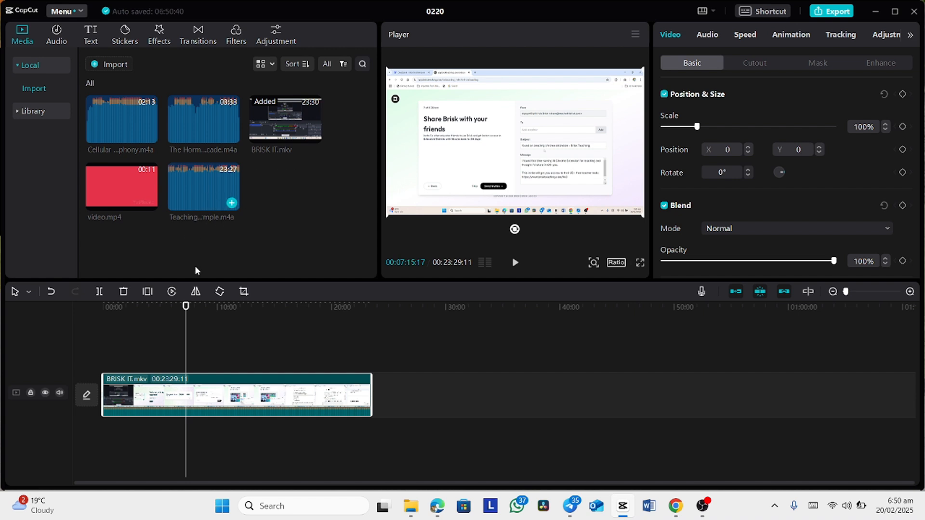
# - Add the Teaching made simple audio beneath the video from the timeline start and raise its volume to about 17.5 dB
pyautogui.moveTo(110, 438); pyautogui.dragTo(253, 402)
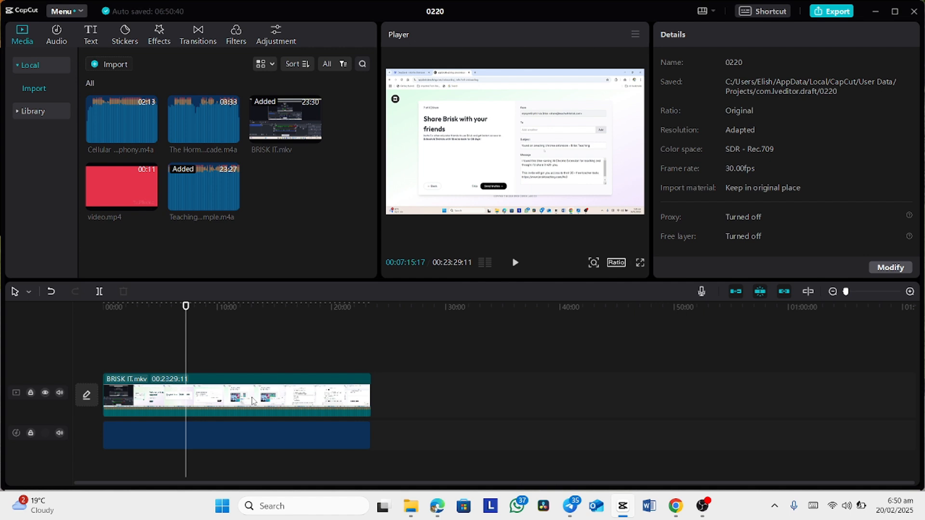
pyautogui.click(120, 430)
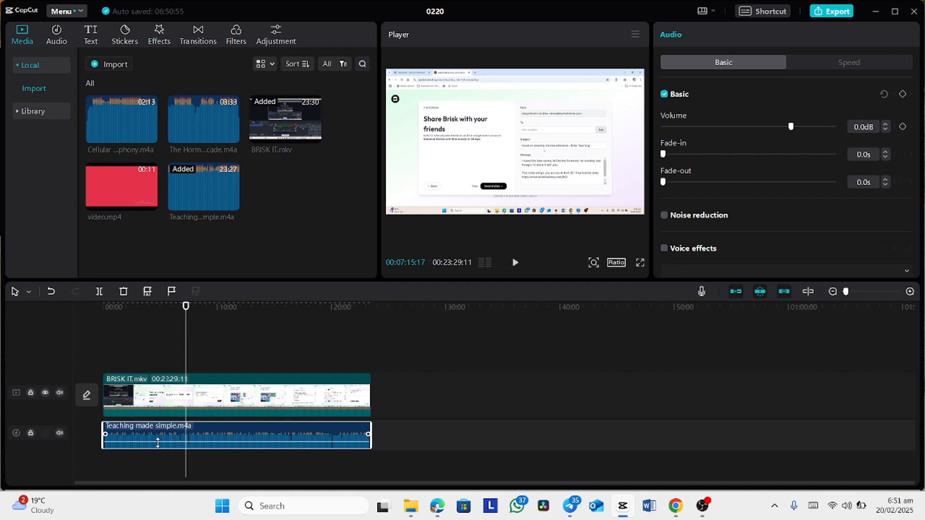
pyautogui.moveTo(158, 443); pyautogui.dragTo(165, 434)
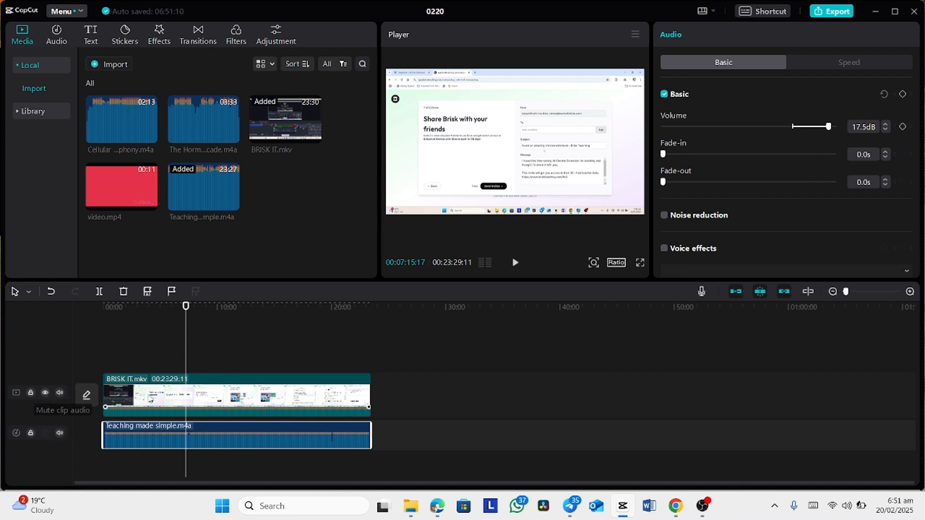
# - Mute the BRISK IT video track's own audio and play the timeline from the beginning
pyautogui.click(137, 395)
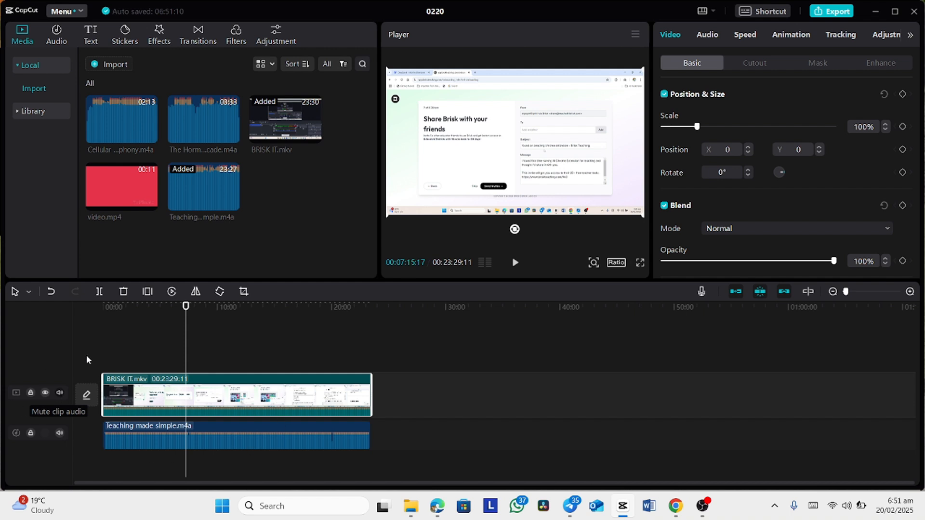
pyautogui.click(60, 392)
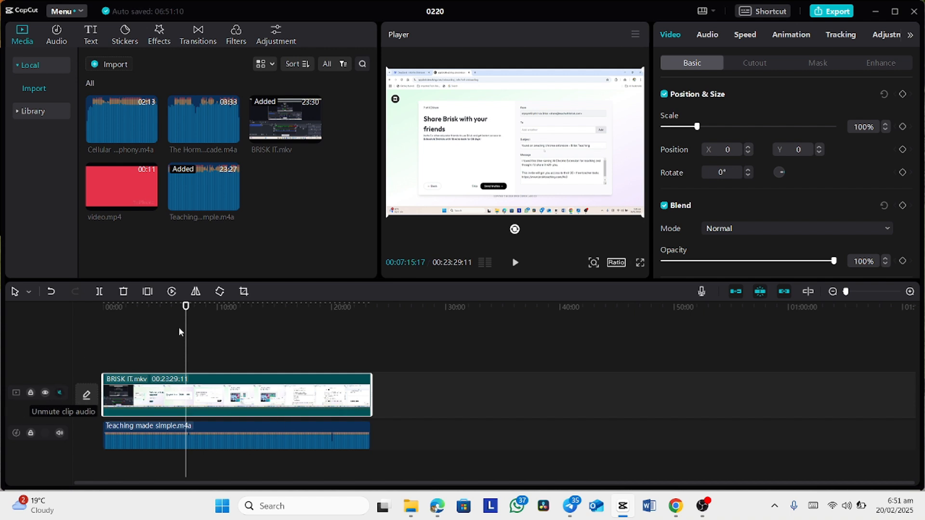
pyautogui.moveTo(186, 307); pyautogui.dragTo(101, 328)
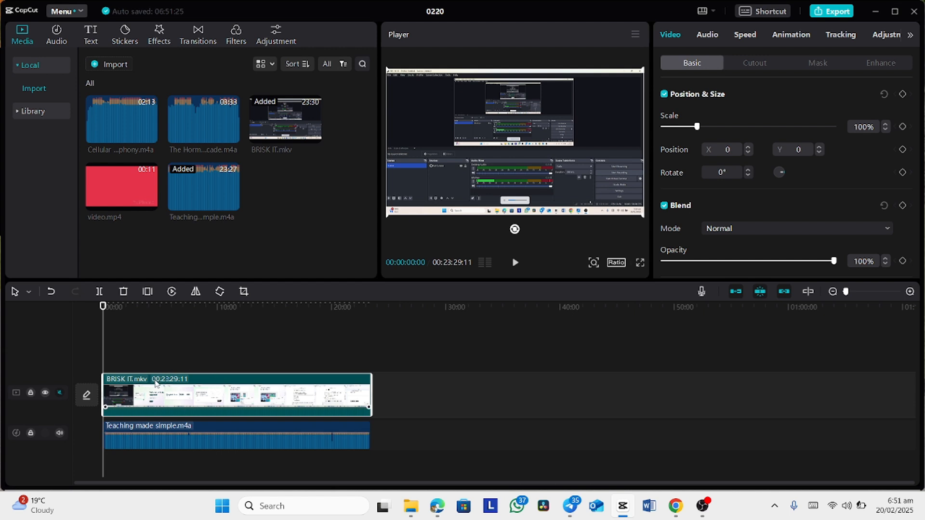
pyautogui.click(515, 262)
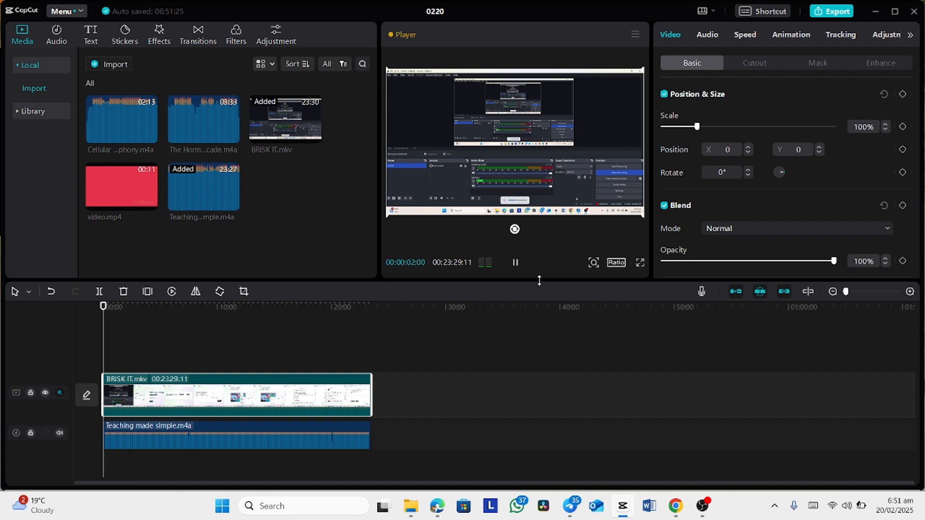
# - Pause playback at 00:00:07:29 and split the BRISK IT video there
pyautogui.click(515, 263)
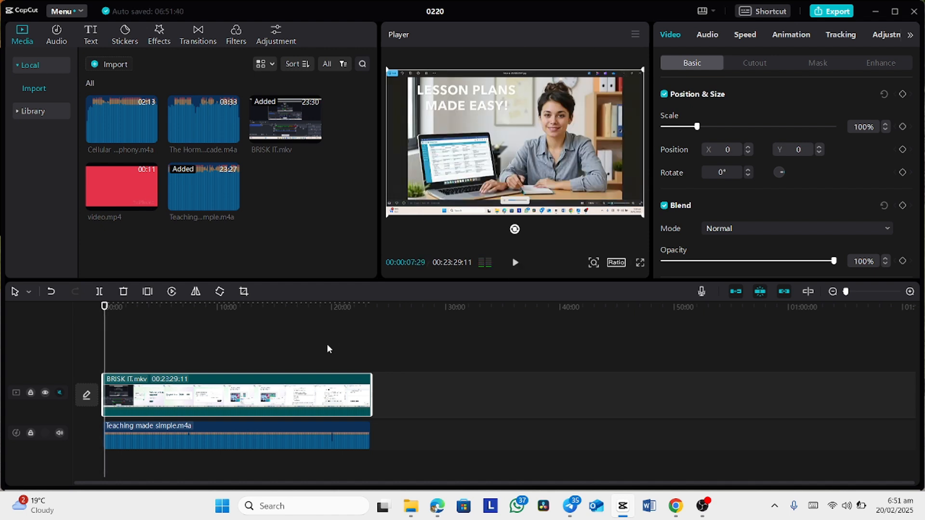
pyautogui.click(118, 428)
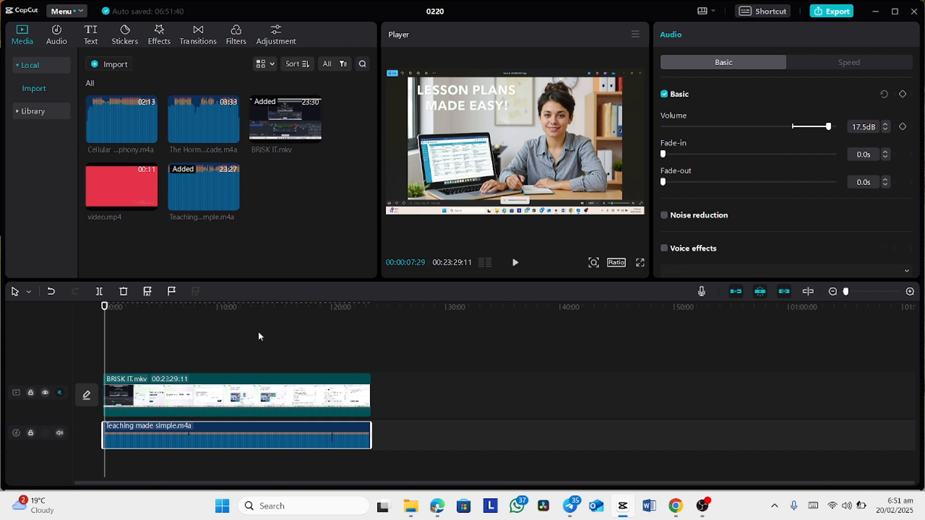
pyautogui.click(120, 380)
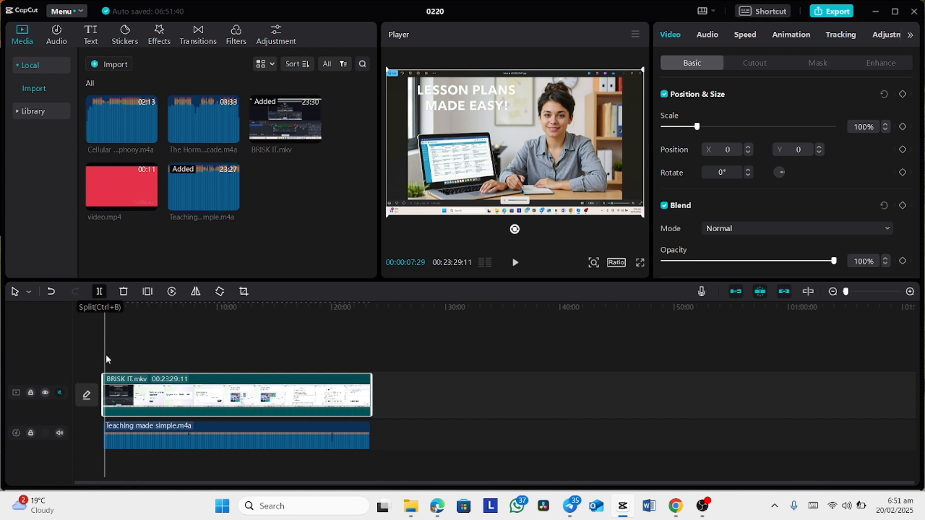
pyautogui.press('q')
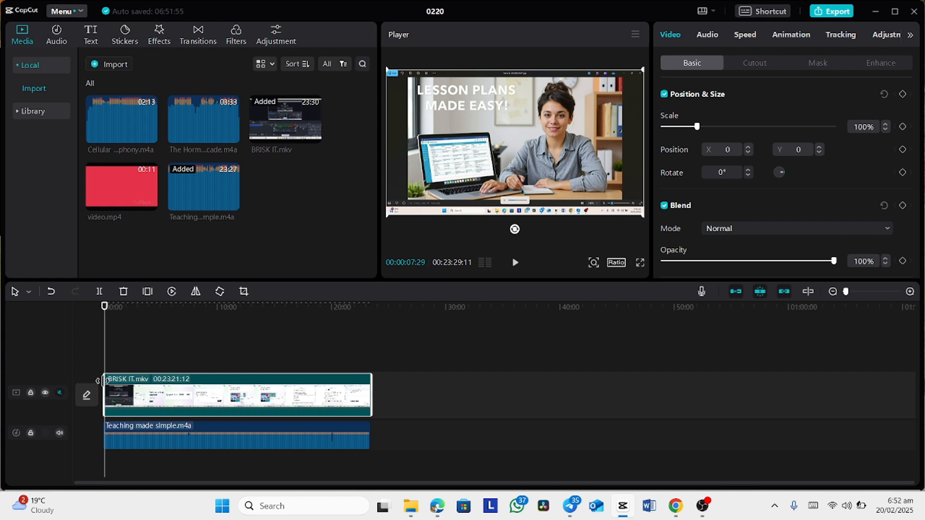
# - Turn off the main track magnet, shift the longer BRISK IT segment to about the four-minute mark and delete the short opening segment
pyautogui.click(734, 292)
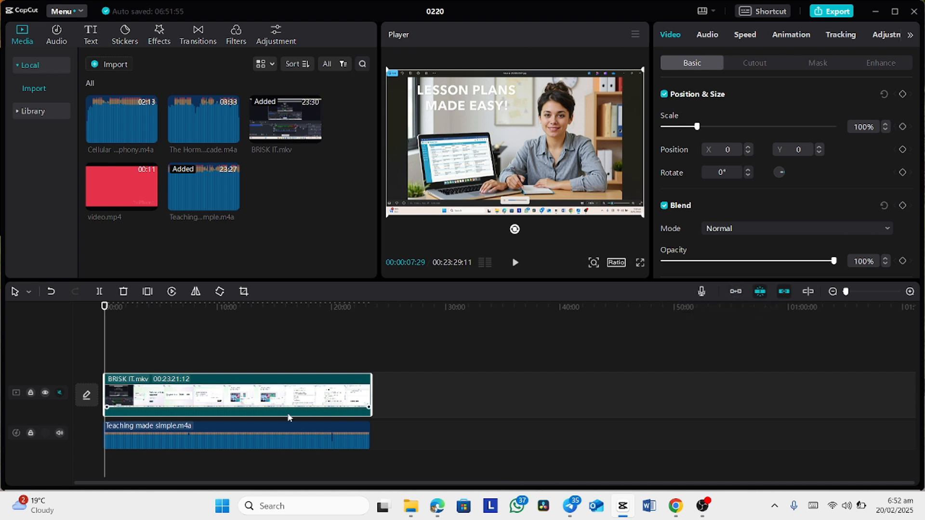
pyautogui.moveTo(180, 391); pyautogui.dragTo(223, 395)
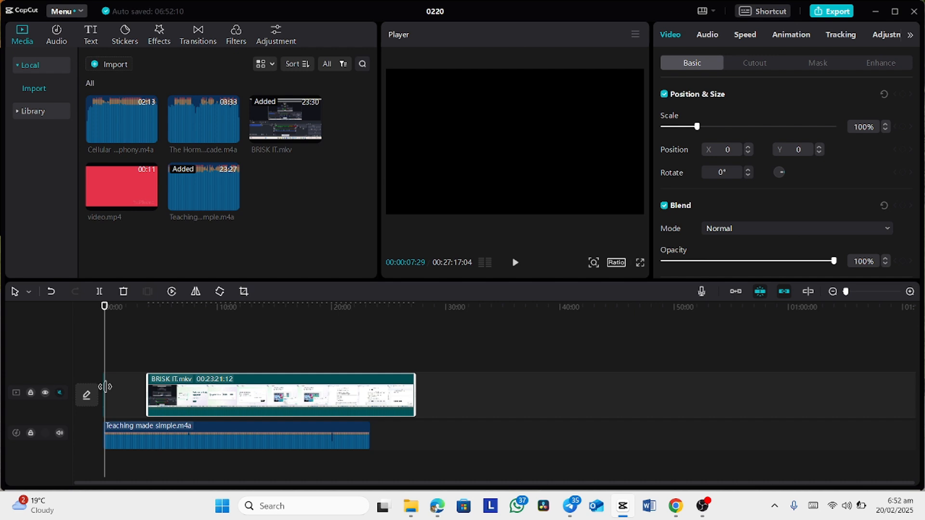
pyautogui.click(105, 387)
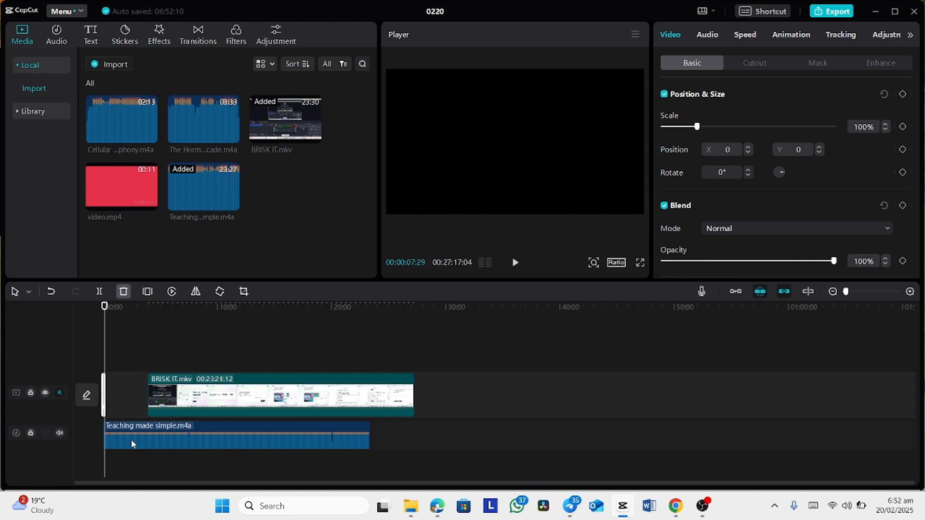
pyautogui.press('Delete')
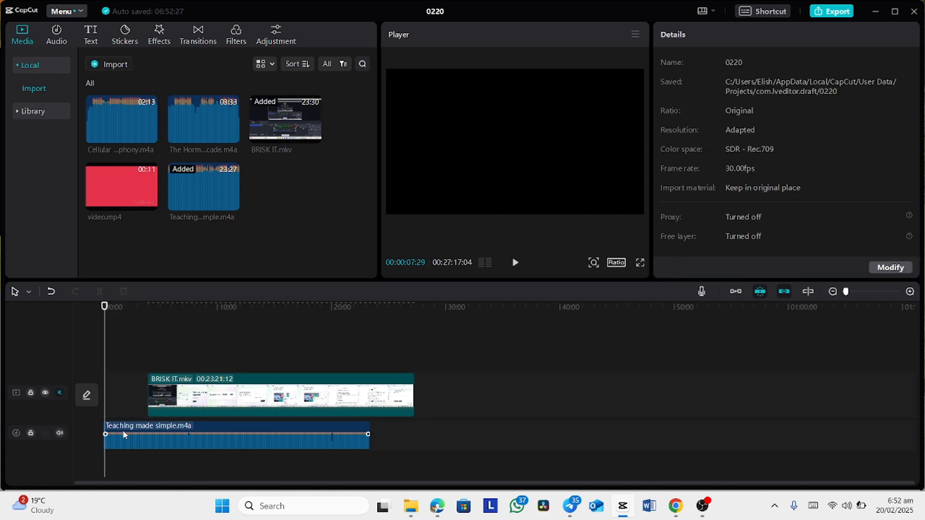
# - Play from the timeline start, split the Teaching made simple audio at 00:00:03:17 and shift its longer part to about the two-minute mark
pyautogui.click(125, 435)
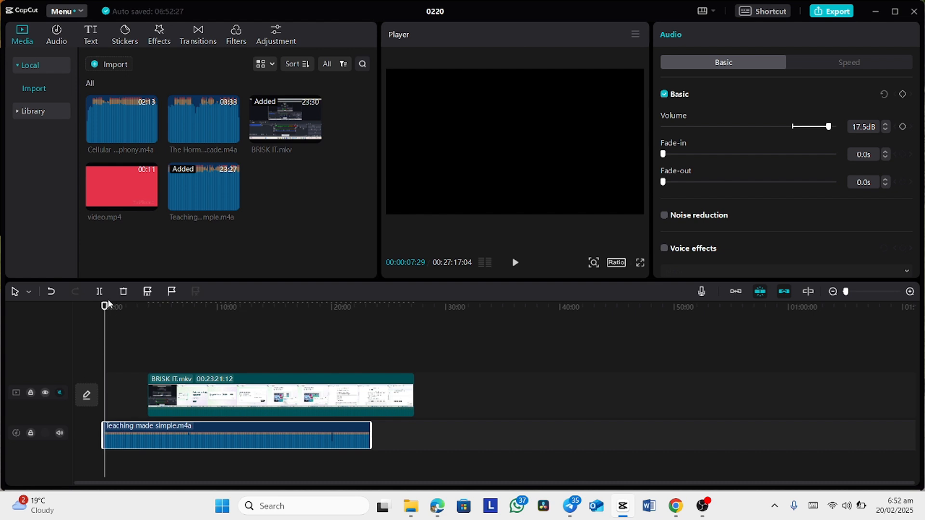
pyautogui.moveTo(106, 312); pyautogui.dragTo(101, 311)
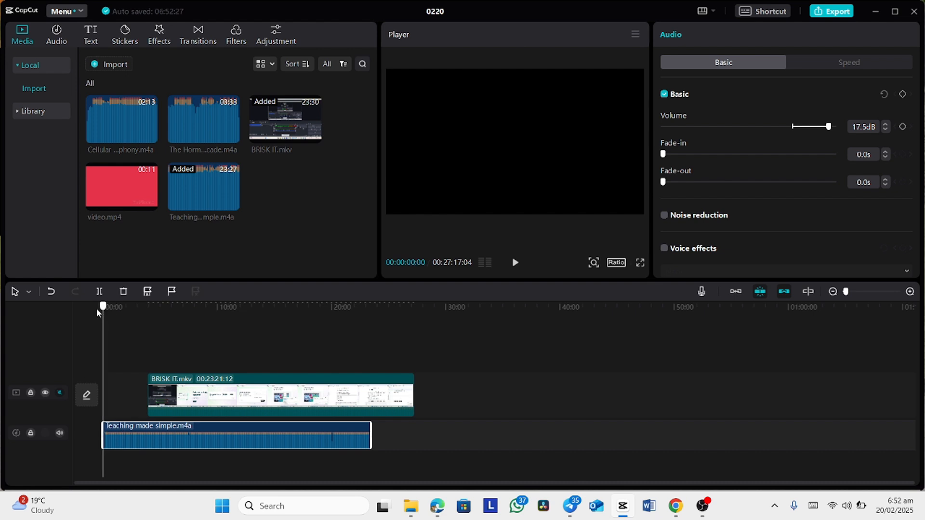
pyautogui.click(515, 264)
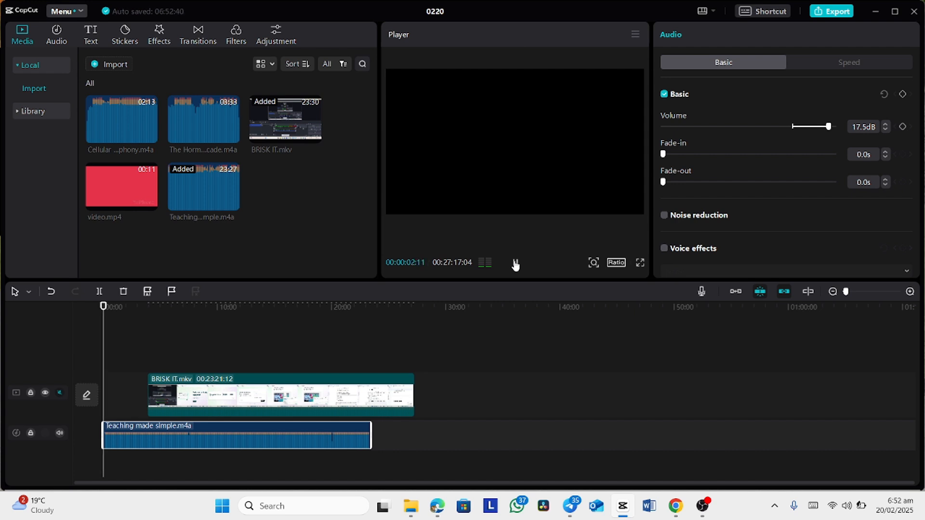
pyautogui.click(515, 263)
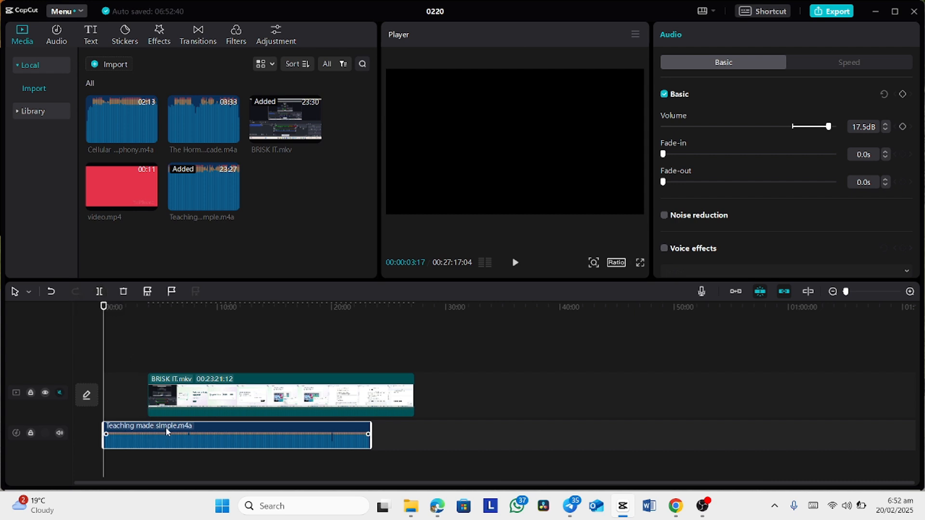
pyautogui.moveTo(171, 428); pyautogui.dragTo(192, 428)
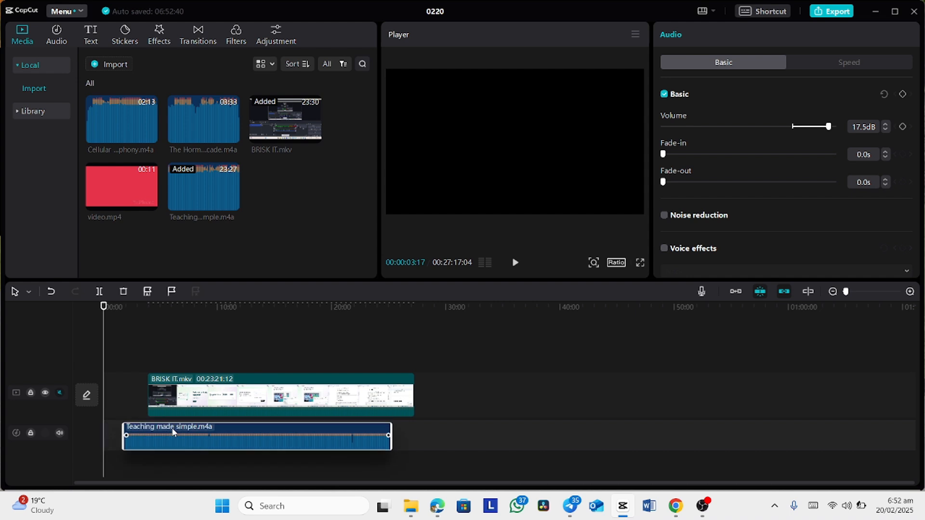
# - Delete the short opening audio piece and bring the BRISK IT video and remaining audio back to the timeline start with the main track magnet on
pyautogui.click(105, 432)
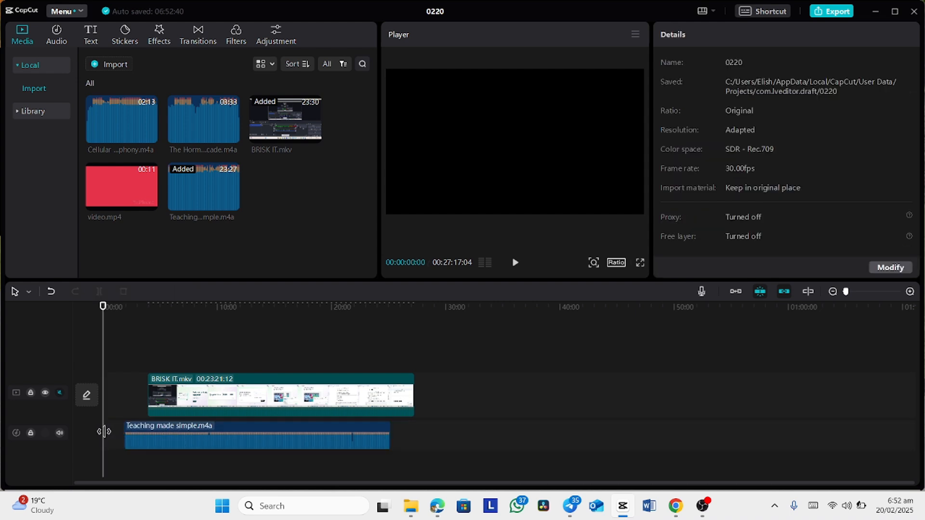
pyautogui.click(103, 431)
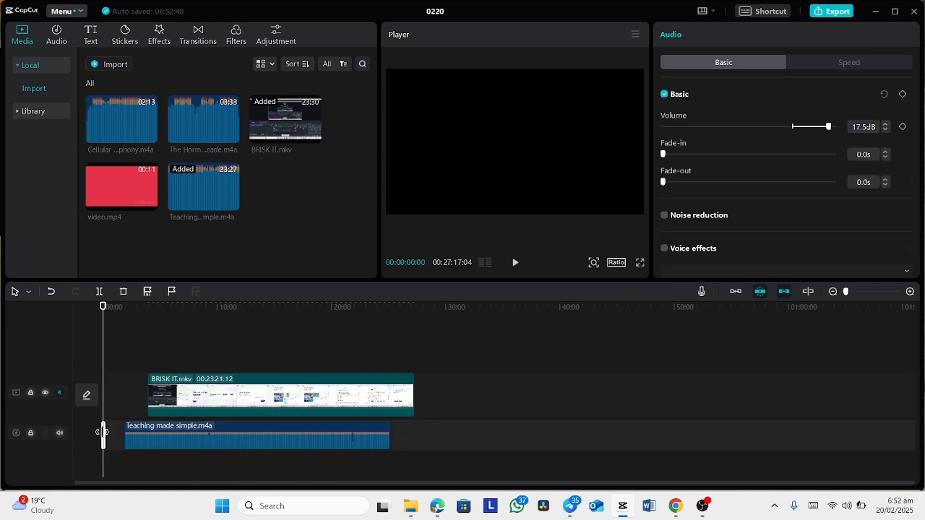
pyautogui.click(124, 292)
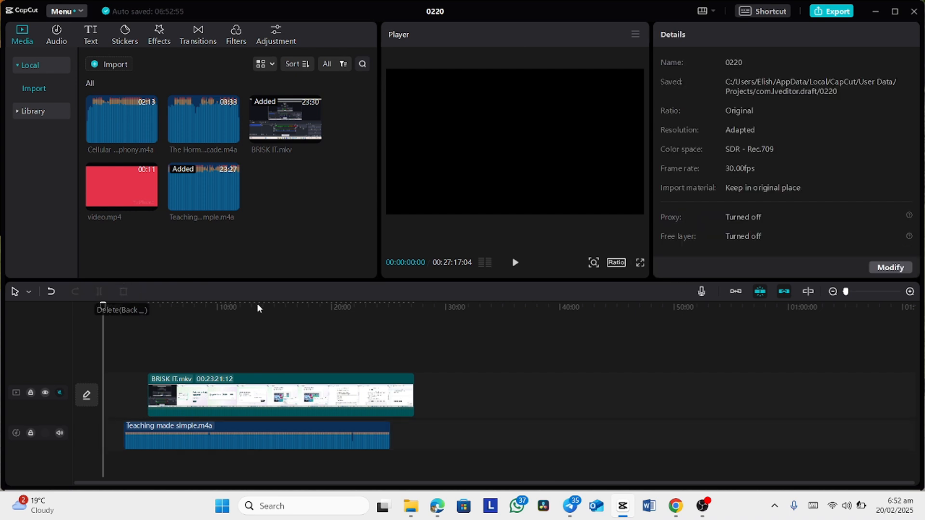
pyautogui.click(735, 292)
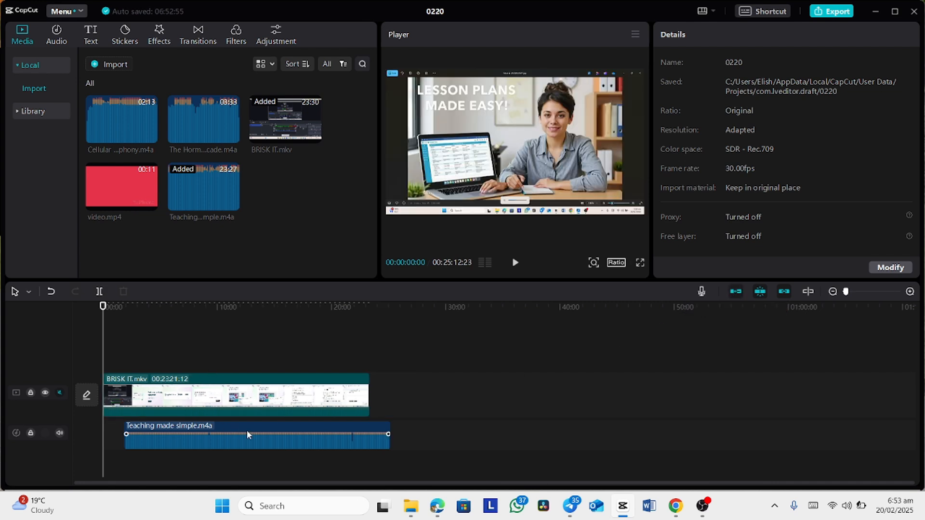
pyautogui.moveTo(247, 430); pyautogui.dragTo(224, 430)
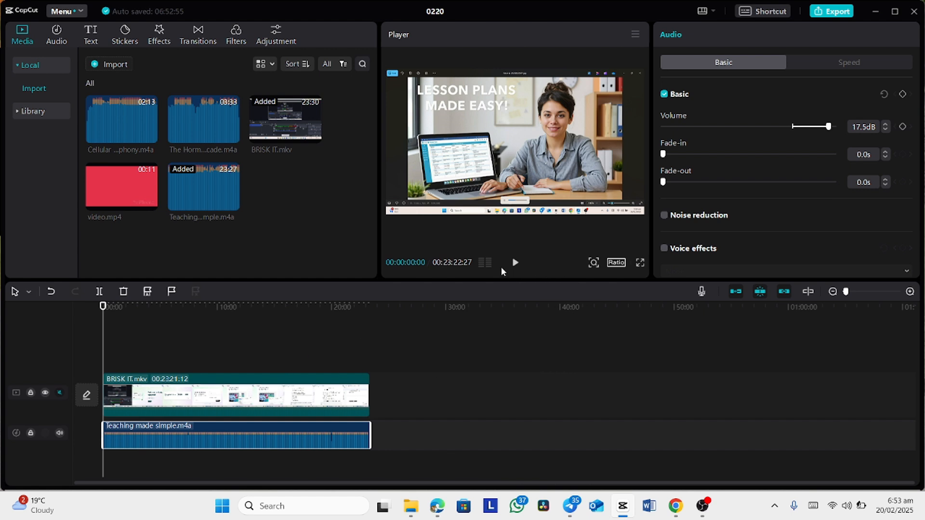
# - Play the realigned video and audio from the timeline start to check their synchronization past the one-and-a-half-minute mark
pyautogui.click(515, 262)
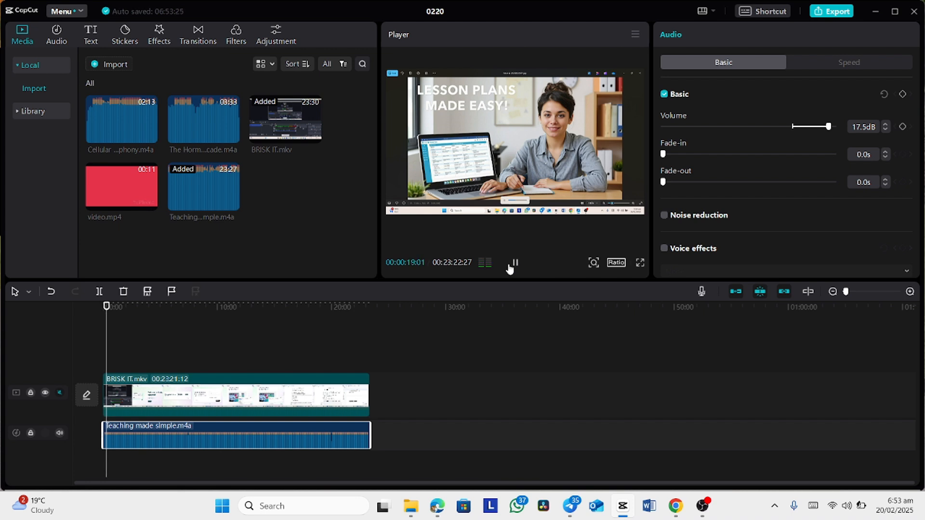
pyautogui.click(516, 263)
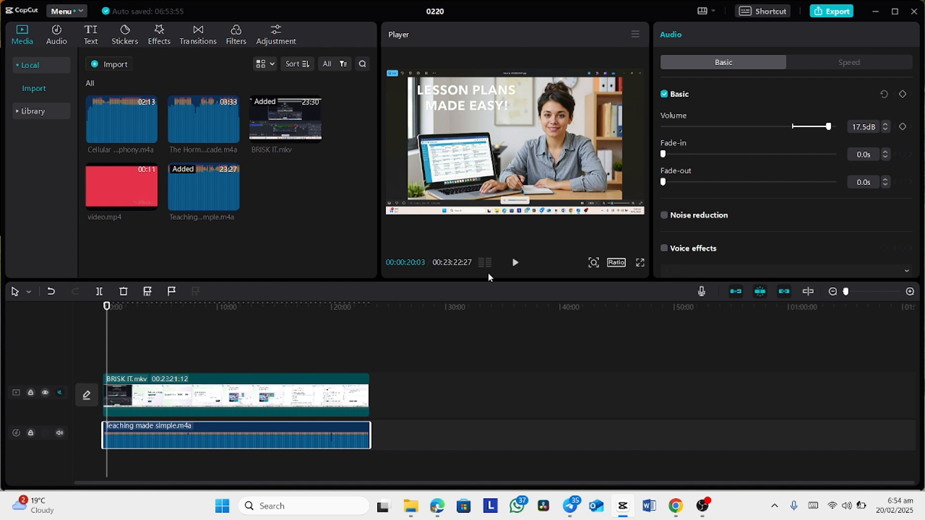
pyautogui.moveTo(109, 314); pyautogui.dragTo(93, 317)
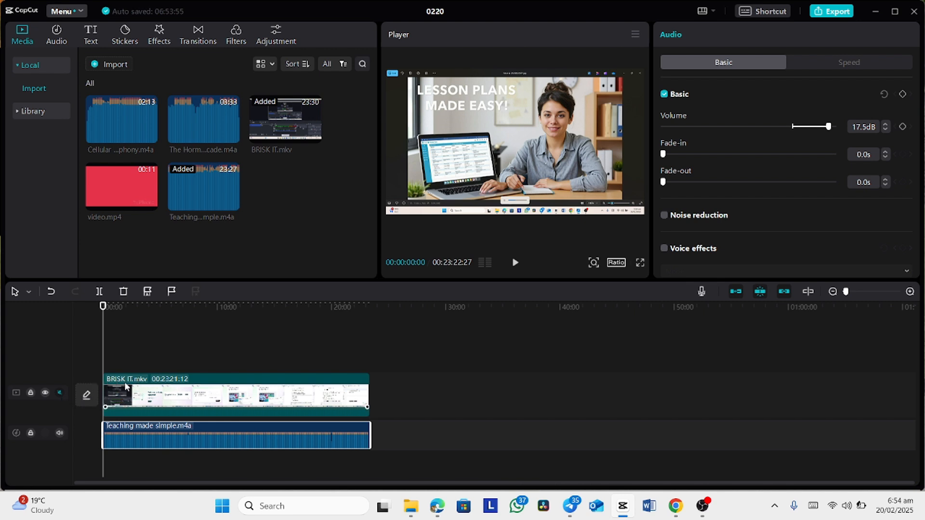
pyautogui.moveTo(100, 198)
pyautogui.click(513, 264)
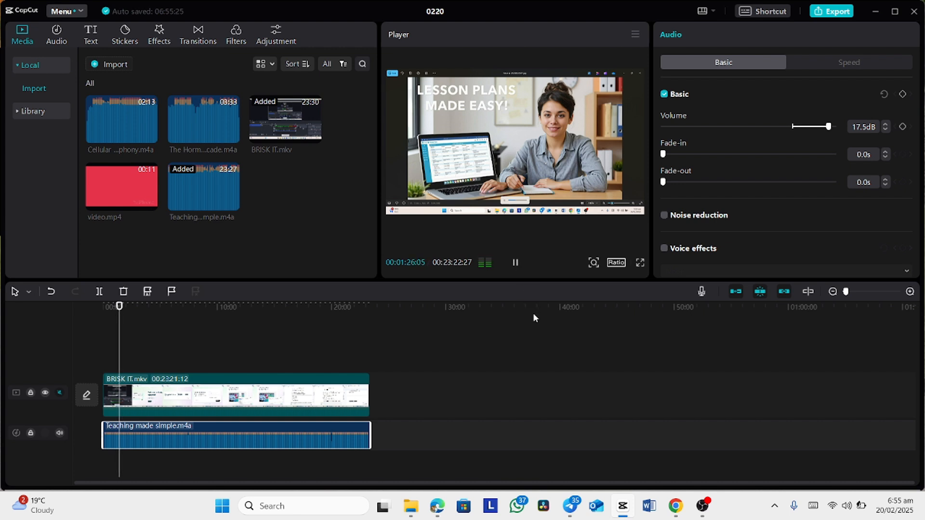
pyautogui.click(515, 265)
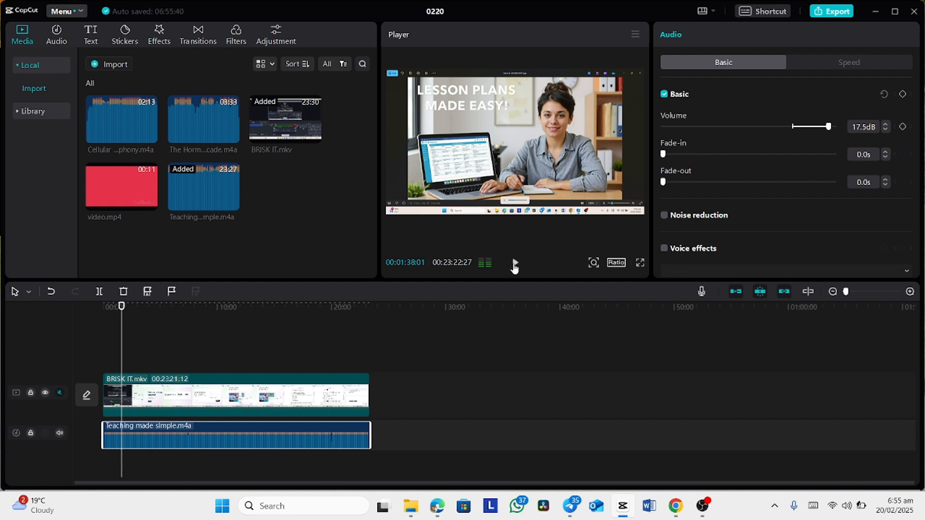
# - Split the BRISK IT video at 00:01:40:04 and, with the main track magnet off, shift the later segment to about 8:30
pyautogui.click(515, 264)
pyautogui.click(514, 265)
pyautogui.click(515, 265)
pyautogui.click(514, 265)
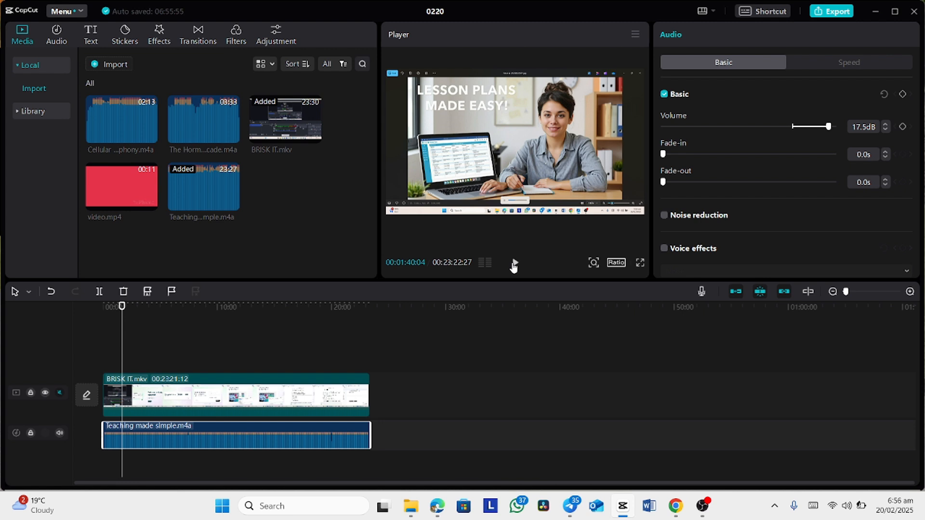
pyautogui.click(156, 390)
pyautogui.click(99, 292)
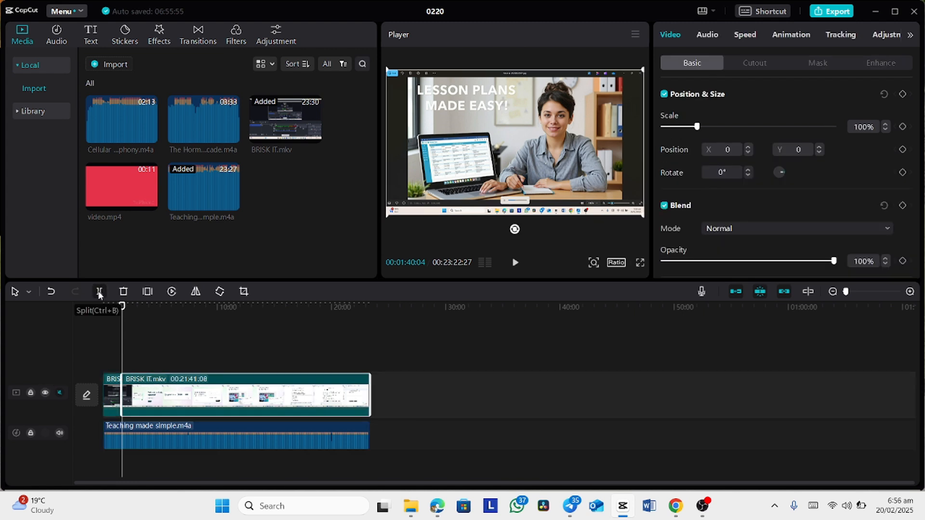
pyautogui.click(739, 293)
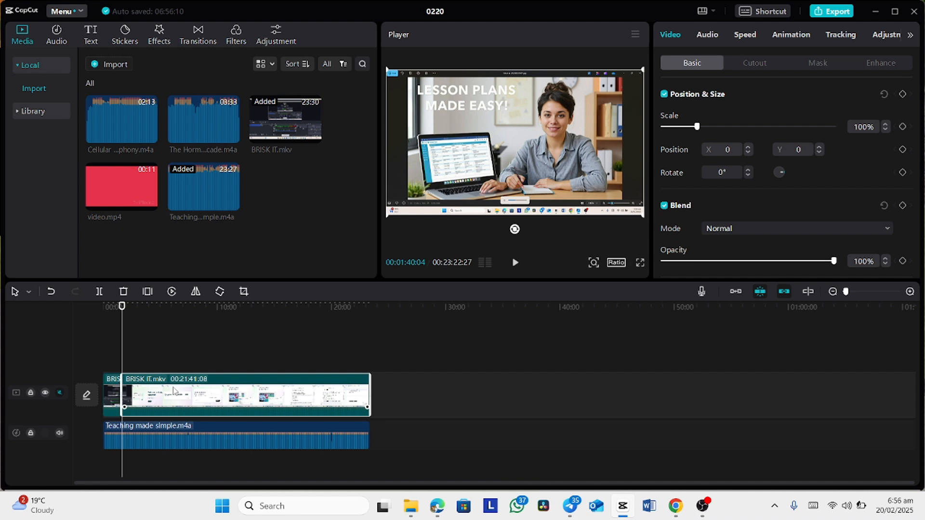
pyautogui.moveTo(169, 392); pyautogui.dragTo(252, 398)
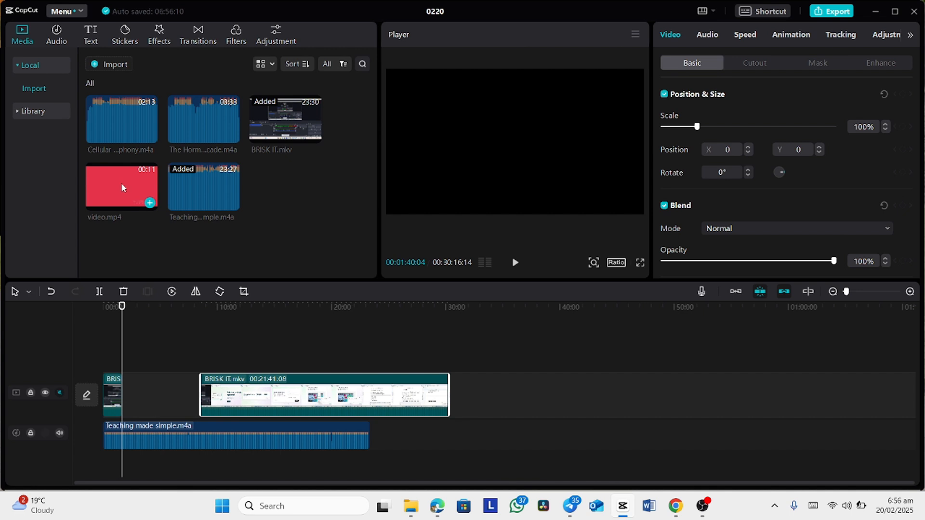
# - Insert video.mp4 directly after the first BRISK IT segment and give it the Kira Magic In animation
pyautogui.click(166, 183)
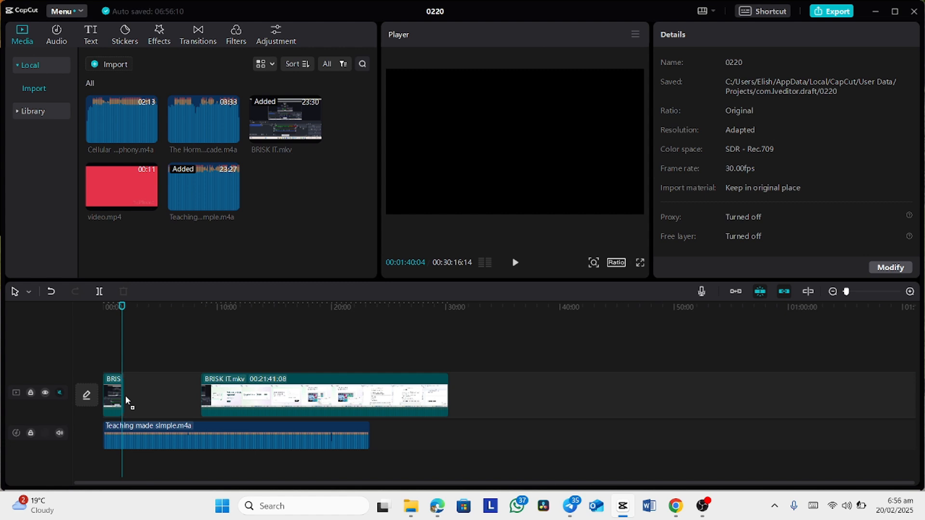
pyautogui.moveTo(124, 392); pyautogui.dragTo(125, 393)
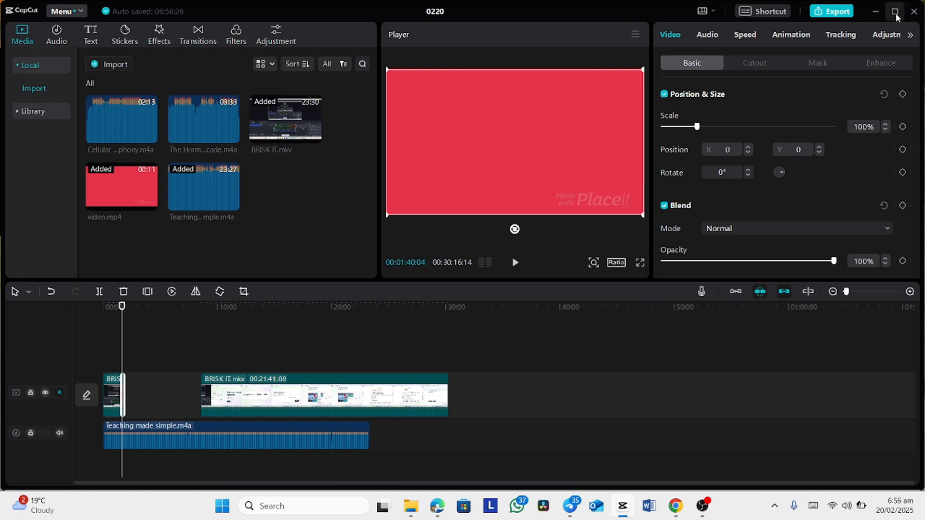
pyautogui.click(791, 36)
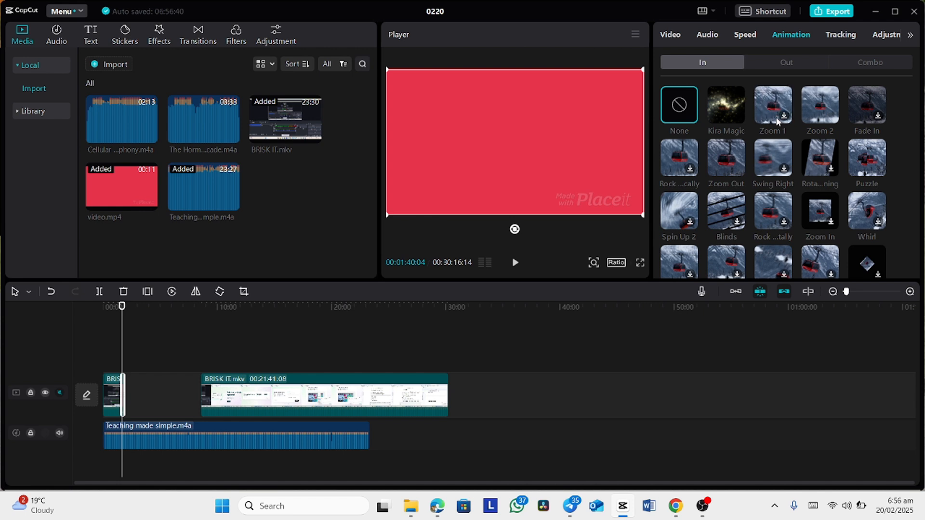
pyautogui.click(730, 117)
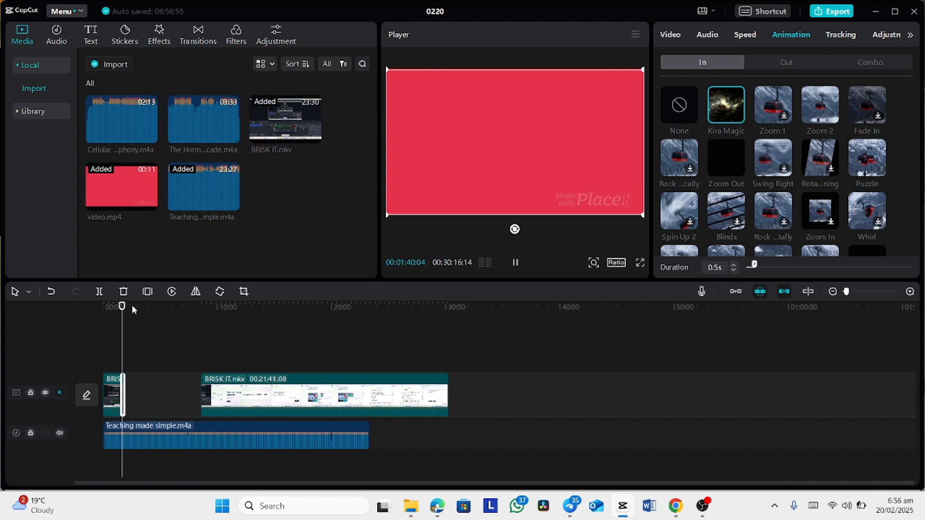
# - Split the Teaching made simple audio at 00:01:40:04 and move the later part to line up with the second BRISK IT segment
pyautogui.click(134, 432)
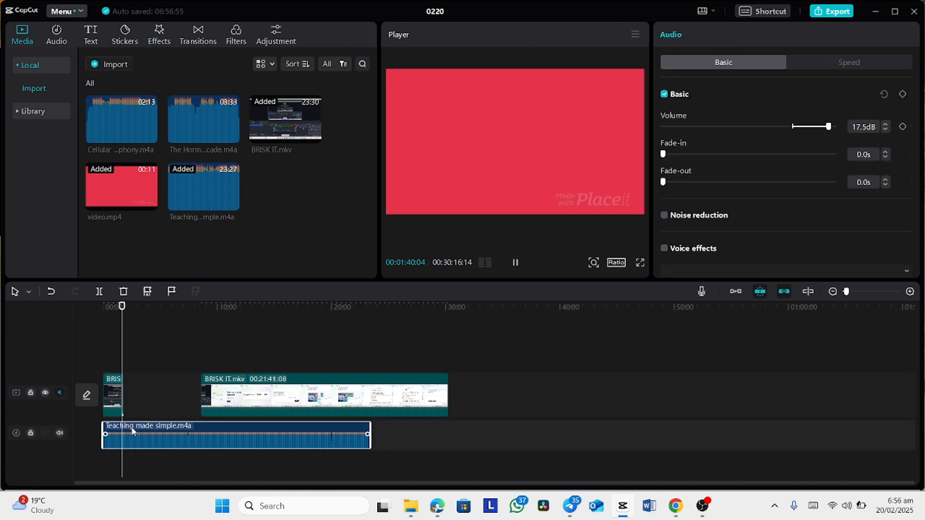
pyautogui.click(100, 292)
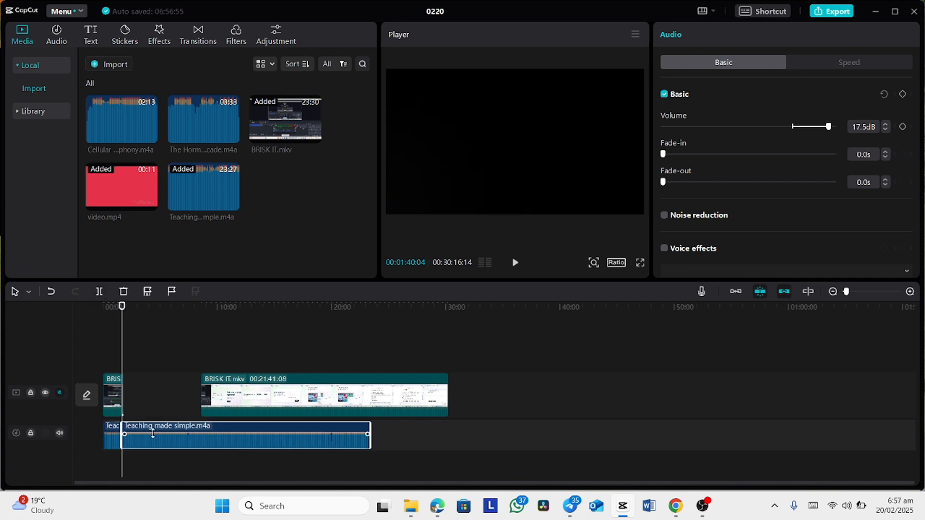
pyautogui.moveTo(141, 431); pyautogui.dragTo(219, 430)
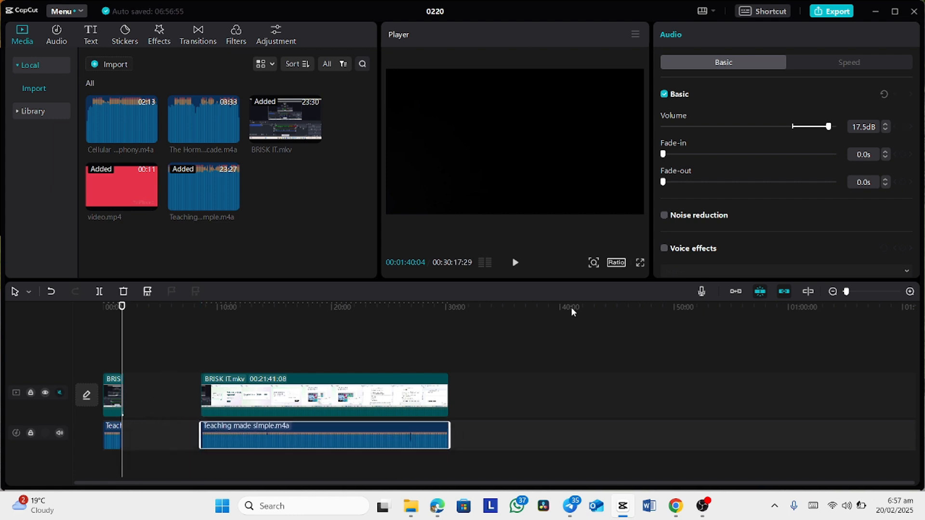
# - Turn the main track magnet on to close the gap before the second BRISK IT segment, and play the video across the join
pyautogui.click(736, 292)
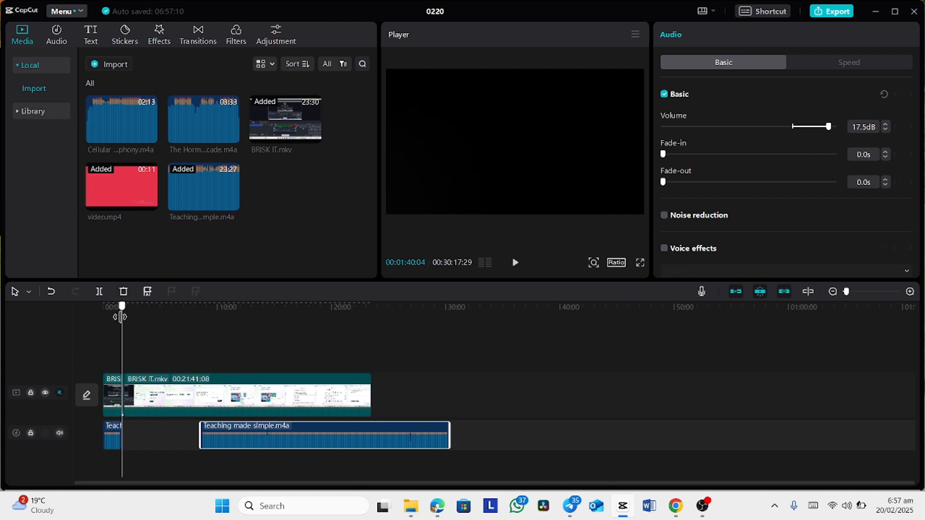
pyautogui.moveTo(123, 317); pyautogui.dragTo(113, 350)
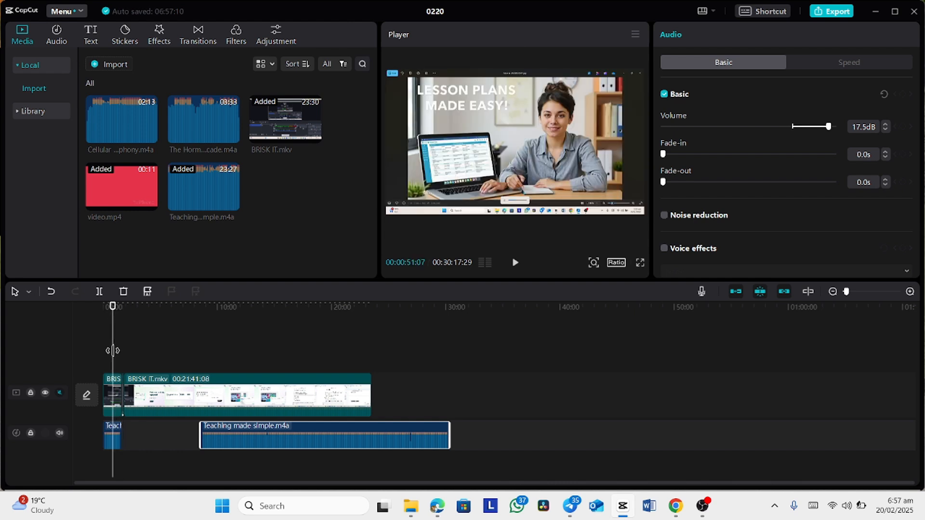
pyautogui.click(515, 264)
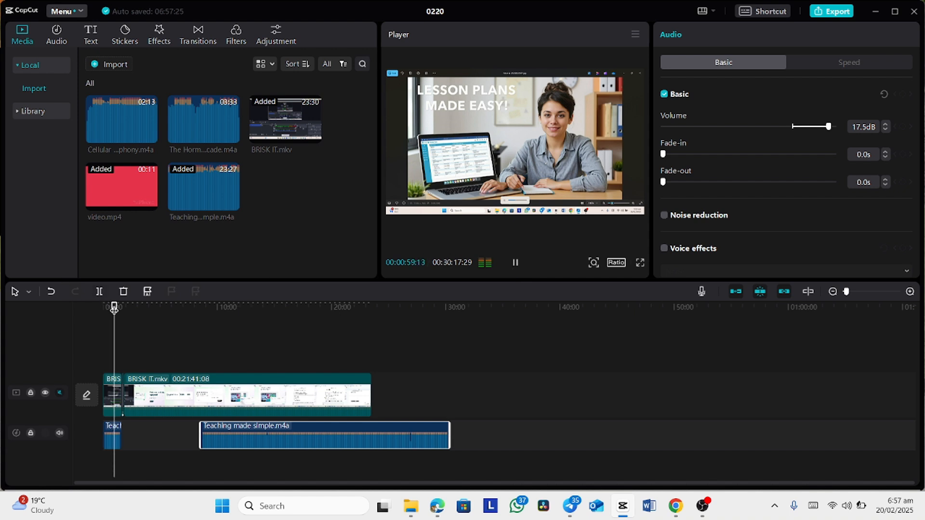
pyautogui.moveTo(112, 308); pyautogui.dragTo(118, 309)
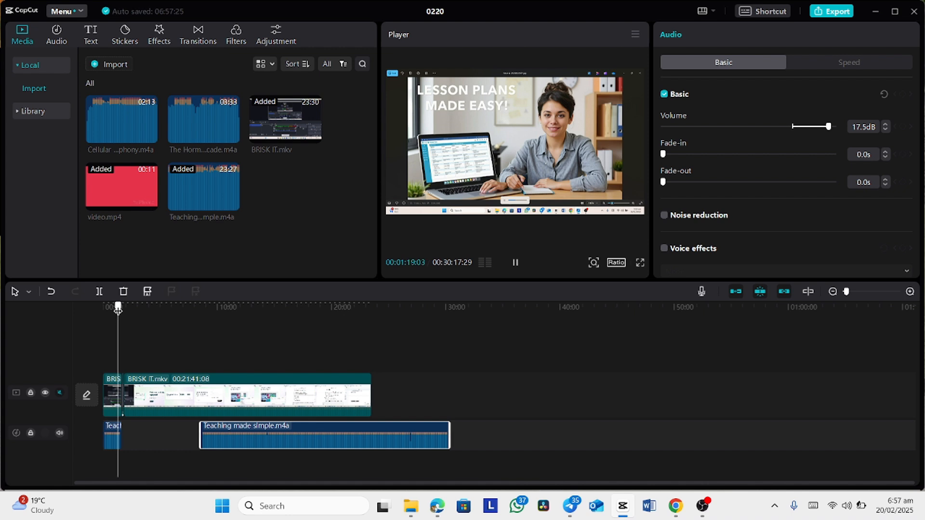
pyautogui.click(515, 262)
pyautogui.click(516, 264)
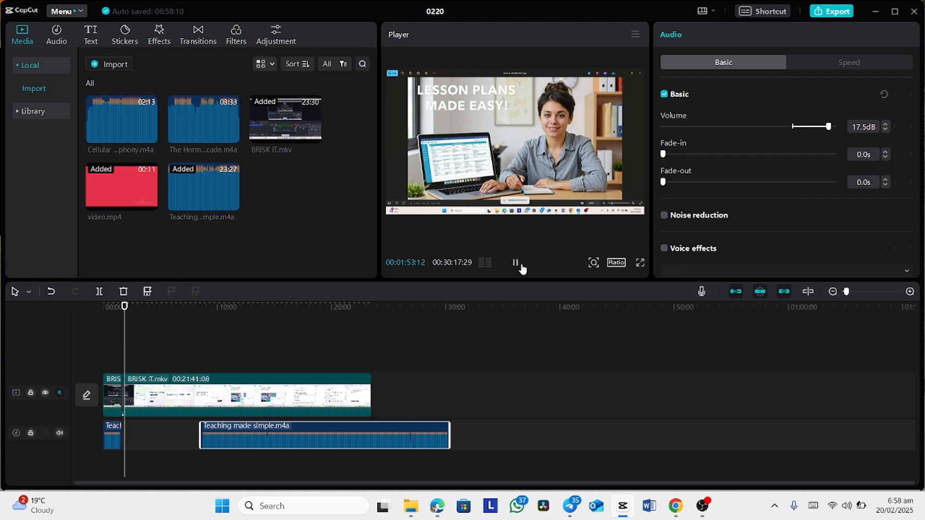
pyautogui.click(514, 268)
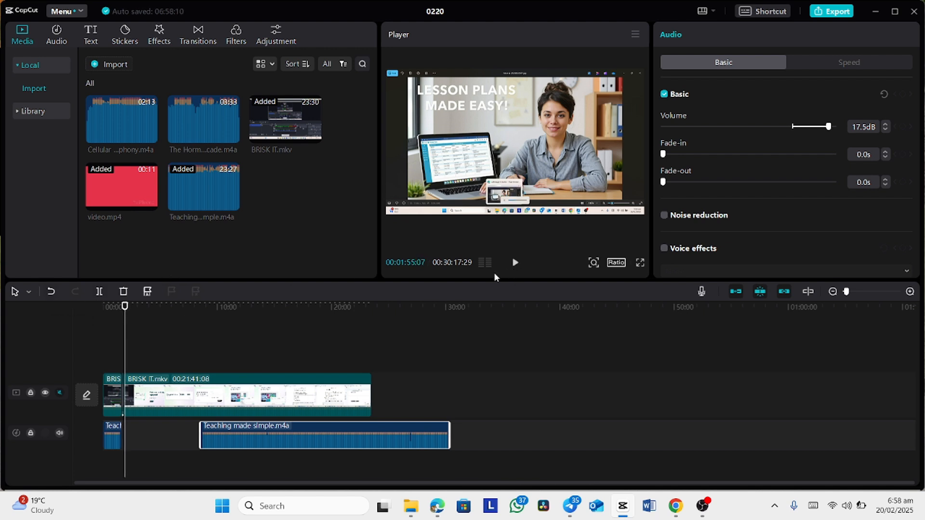
# - Move the later Teaching made simple segment back under the start of the second BRISK IT segment and play the join to check synchronization
pyautogui.click(122, 307)
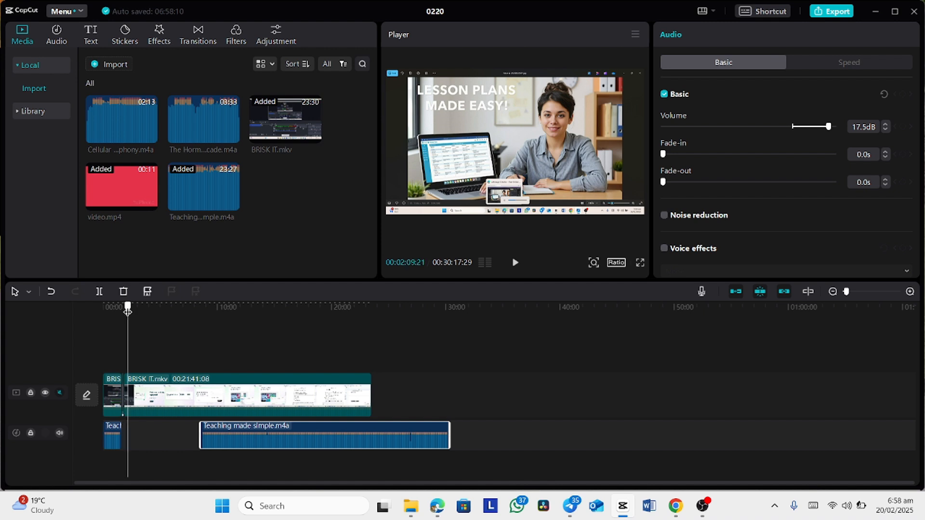
pyautogui.moveTo(224, 437); pyautogui.dragTo(149, 438)
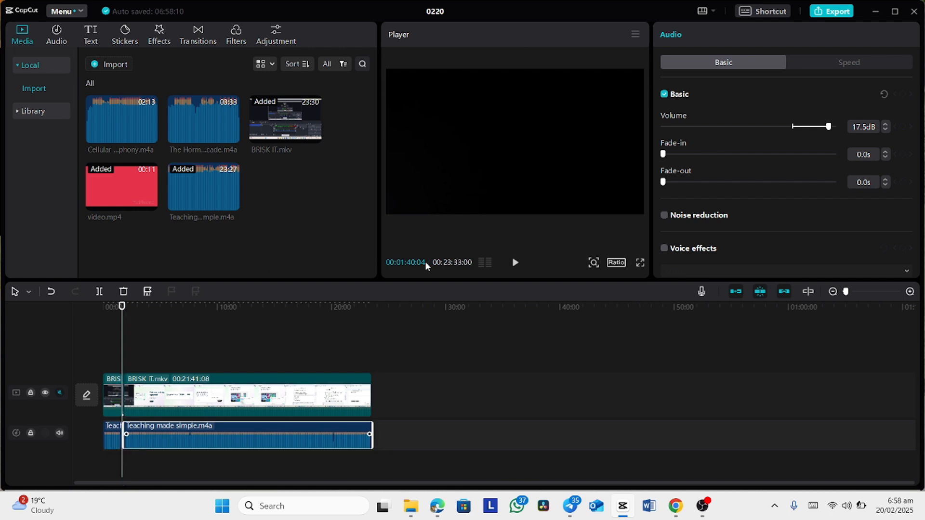
pyautogui.click(515, 263)
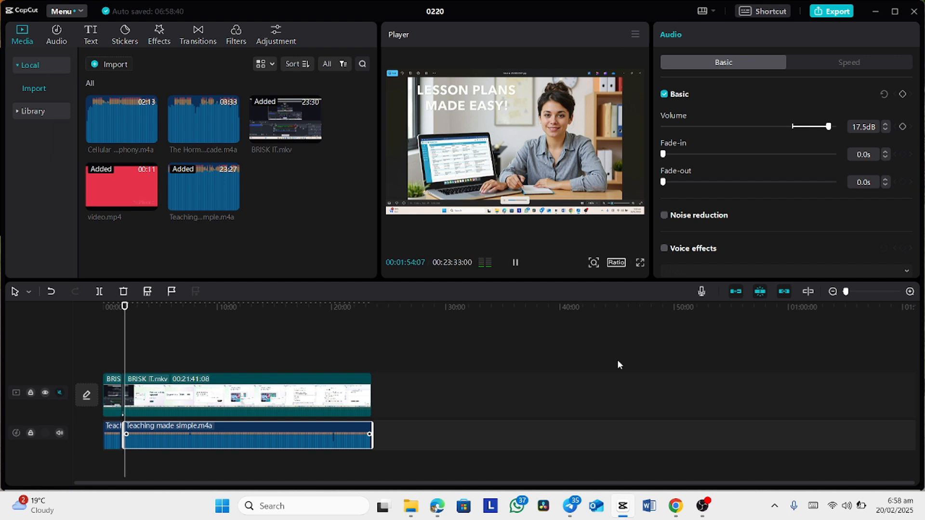
pyautogui.click(520, 269)
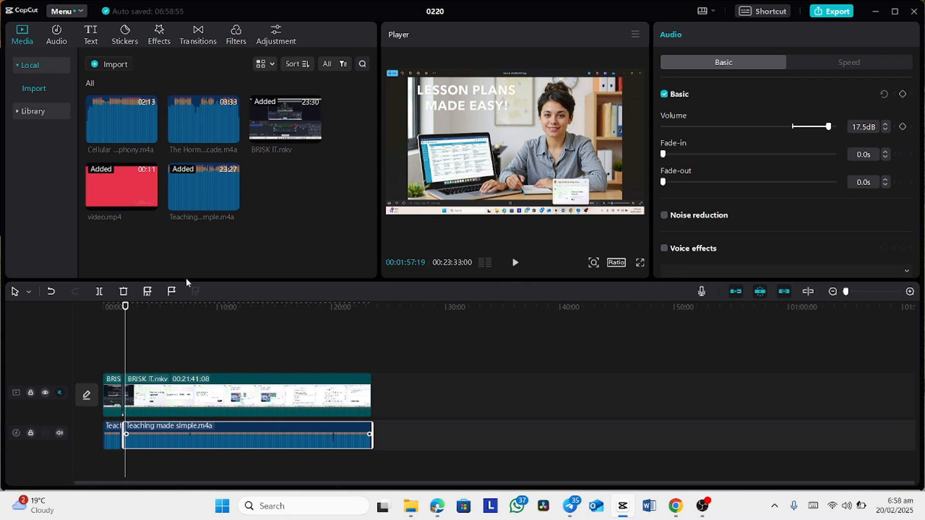
pyautogui.moveTo(126, 312); pyautogui.dragTo(272, 320)
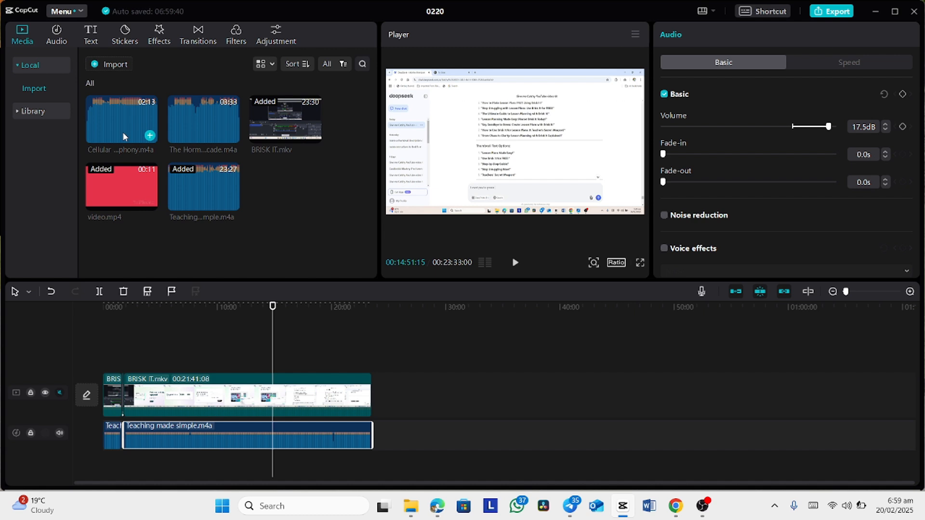
# - Add the Cellular ...phony.m4a music on a new audio track at the timeline start, preview it, and set its volume to -8.3 dB
pyautogui.moveTo(123, 132); pyautogui.dragTo(105, 461)
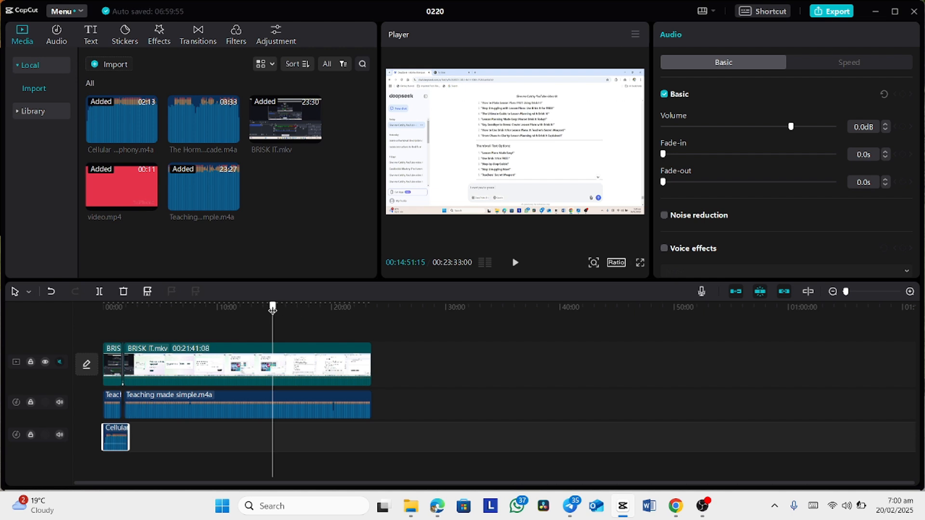
pyautogui.moveTo(272, 306); pyautogui.dragTo(102, 320)
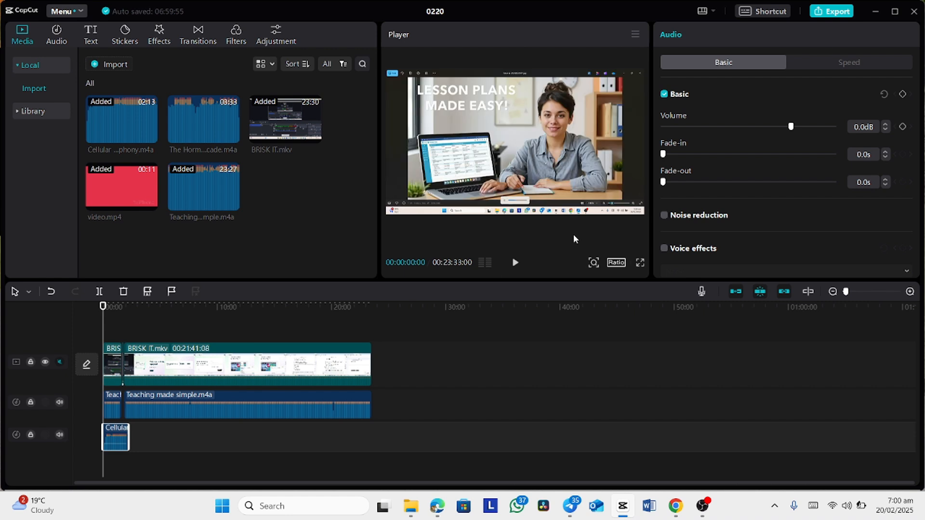
pyautogui.click(515, 263)
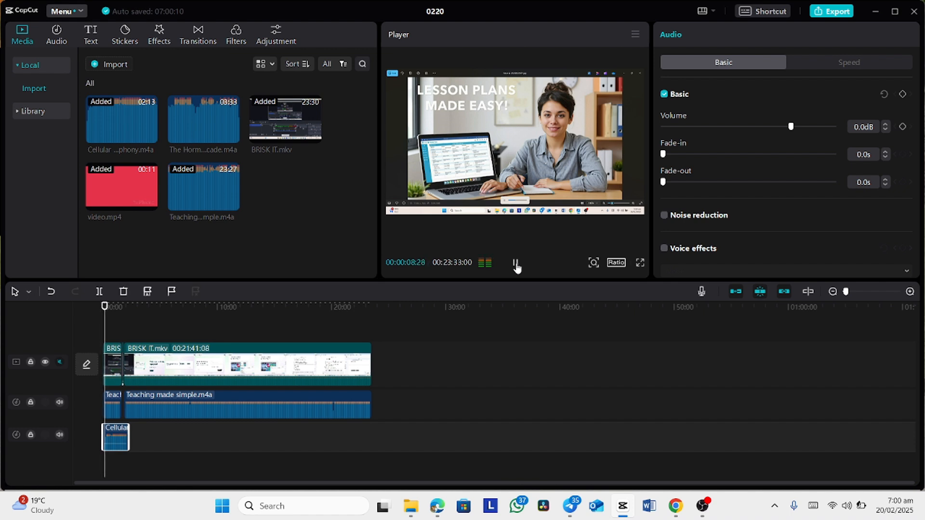
pyautogui.click(516, 264)
pyautogui.moveTo(120, 444)
pyautogui.moveTo(120, 443); pyautogui.dragTo(119, 447)
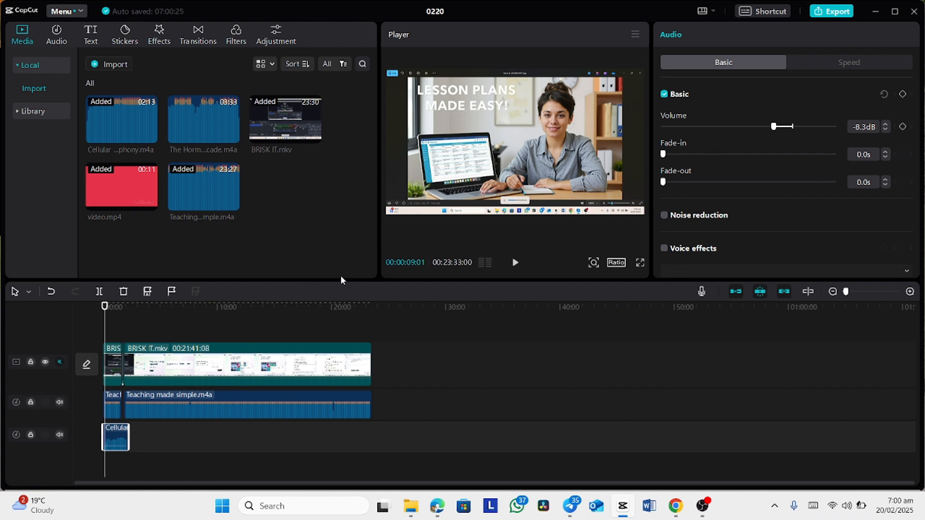
# - Preview the Cellular music under the voice and set its volume to -15.3 dB
pyautogui.click(515, 262)
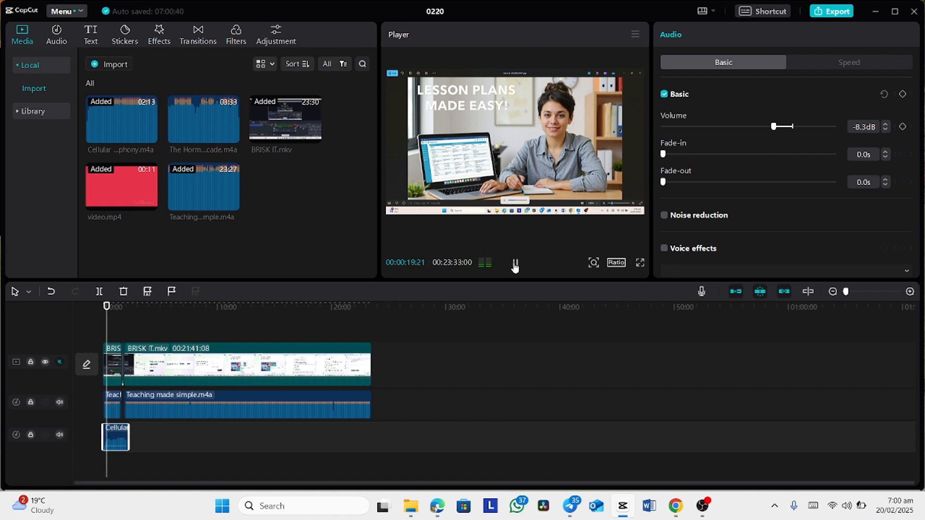
pyautogui.click(515, 264)
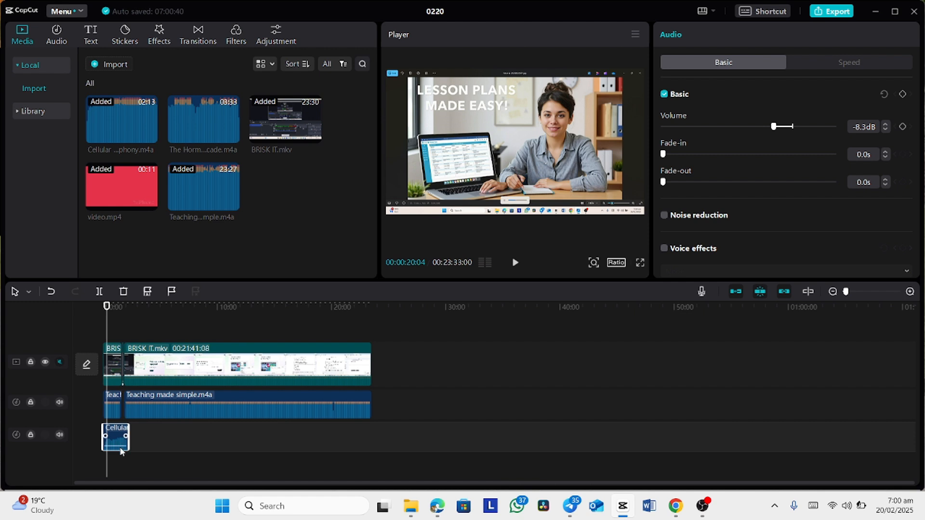
pyautogui.moveTo(121, 436); pyautogui.dragTo(121, 448)
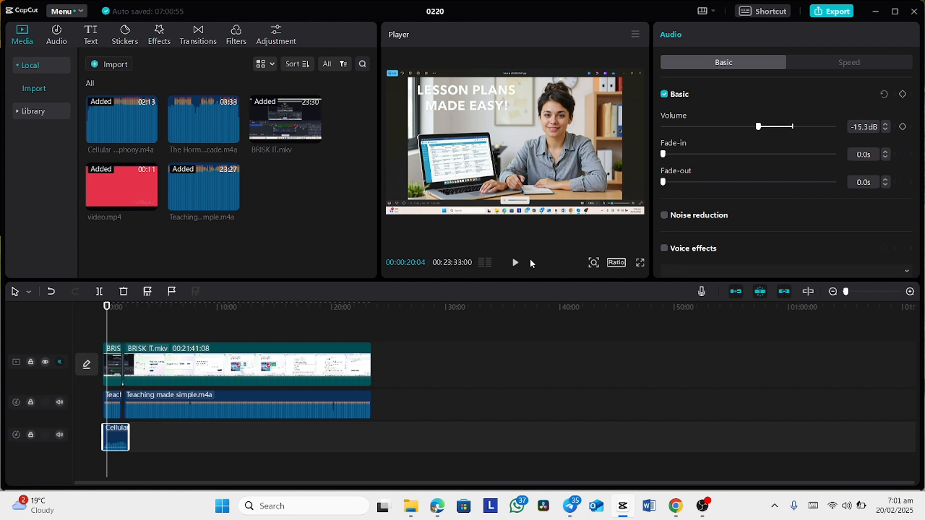
pyautogui.click(515, 265)
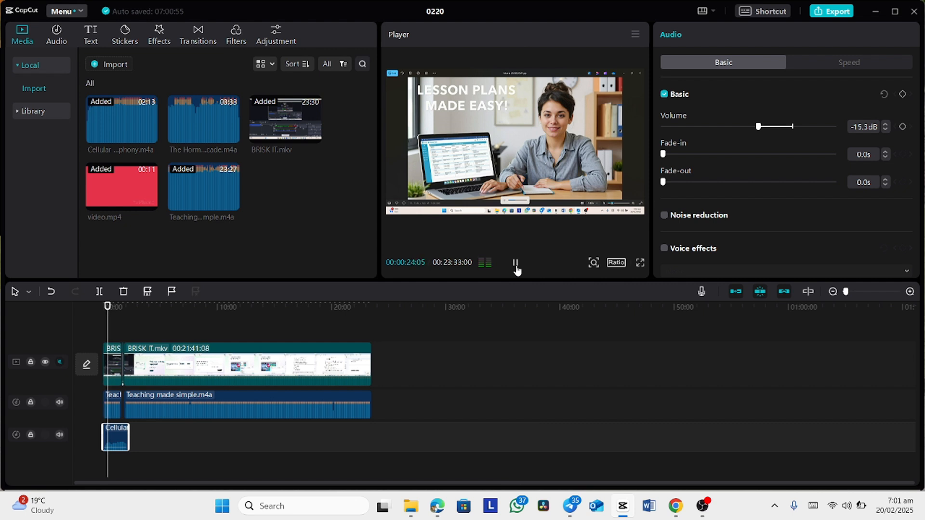
pyautogui.click(515, 266)
# - Place The Horm...cade.m4a directly after the Cellular clip on the music track and set its volume to -12.8 dB
pyautogui.moveTo(205, 139); pyautogui.dragTo(132, 437)
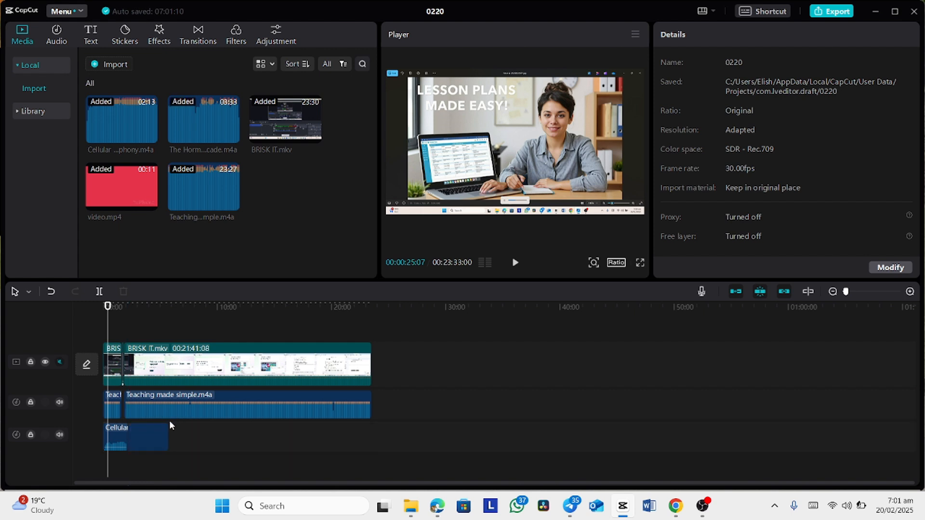
pyautogui.click(160, 448)
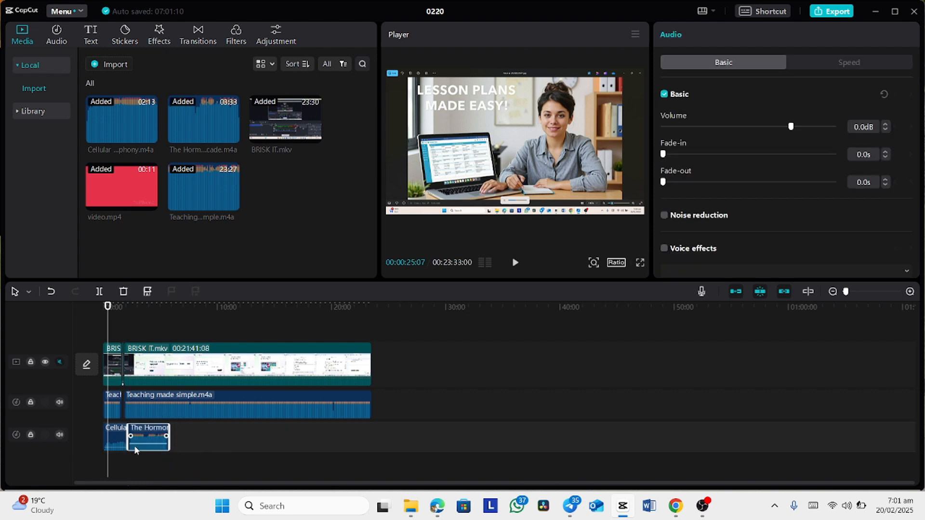
pyautogui.moveTo(141, 446); pyautogui.dragTo(159, 448)
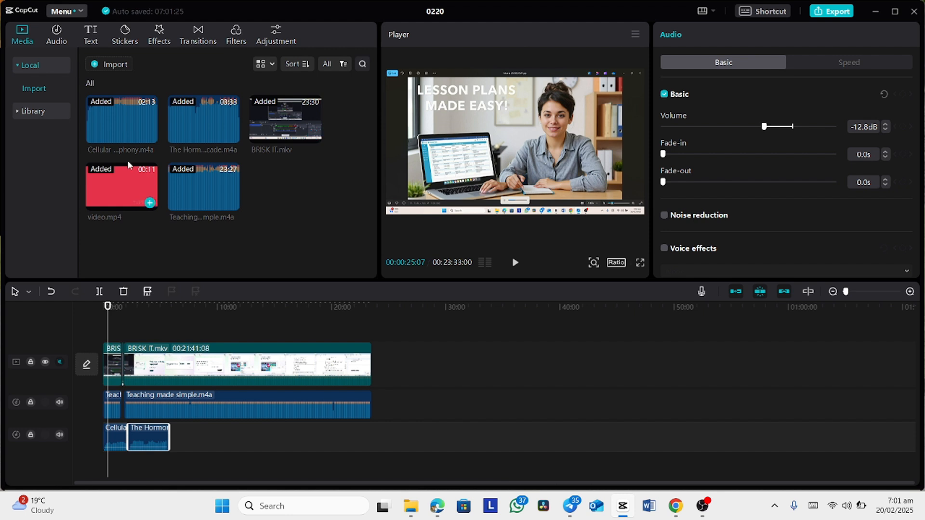
# - Append a second Cellular clip and a second The Horm...cade clip to the music track, lowering both volumes, with the Cellular clip at -10.4 dB
pyautogui.moveTo(138, 123); pyautogui.dragTo(132, 148)
pyautogui.moveTo(153, 332); pyautogui.dragTo(167, 438)
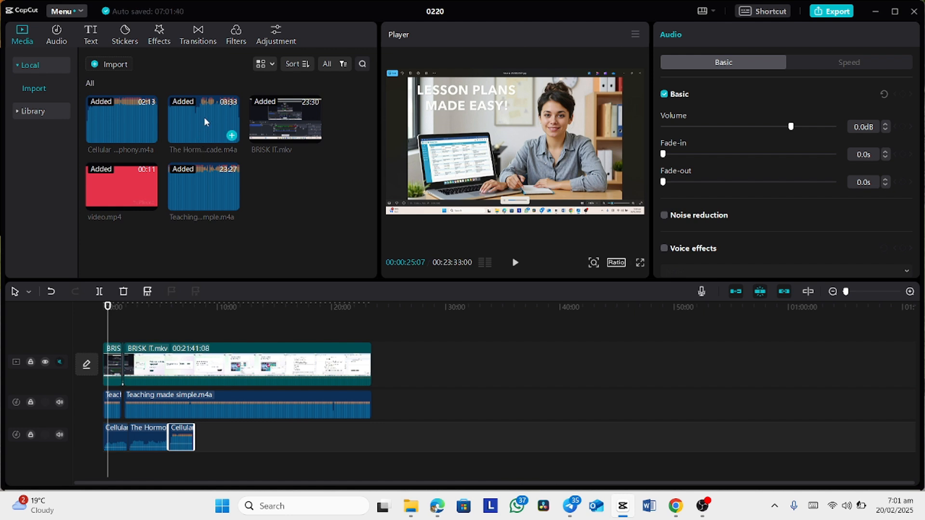
pyautogui.moveTo(204, 117); pyautogui.dragTo(193, 439)
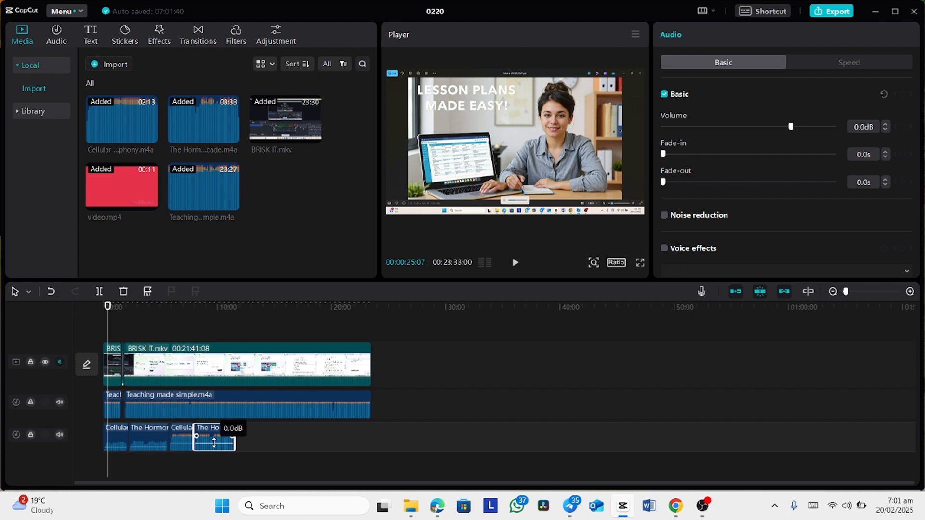
pyautogui.moveTo(214, 442); pyautogui.dragTo(183, 448)
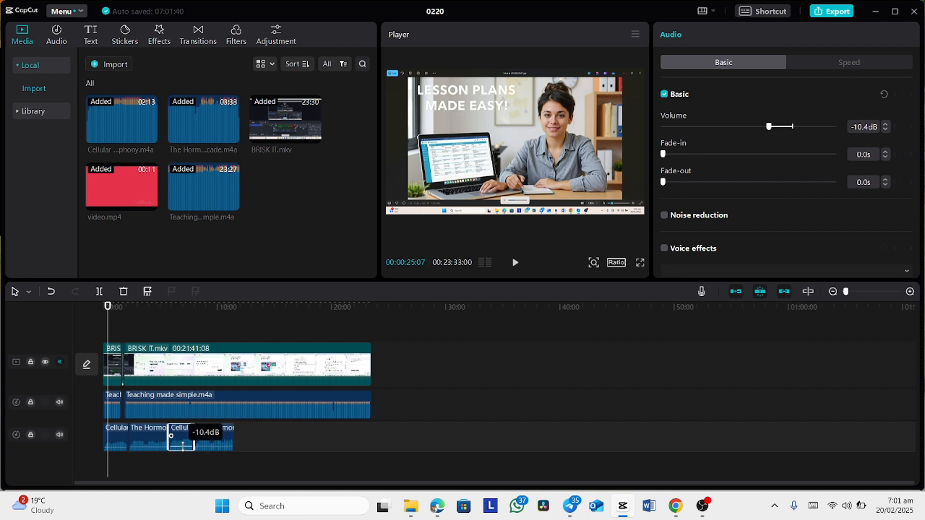
pyautogui.moveTo(273, 137)
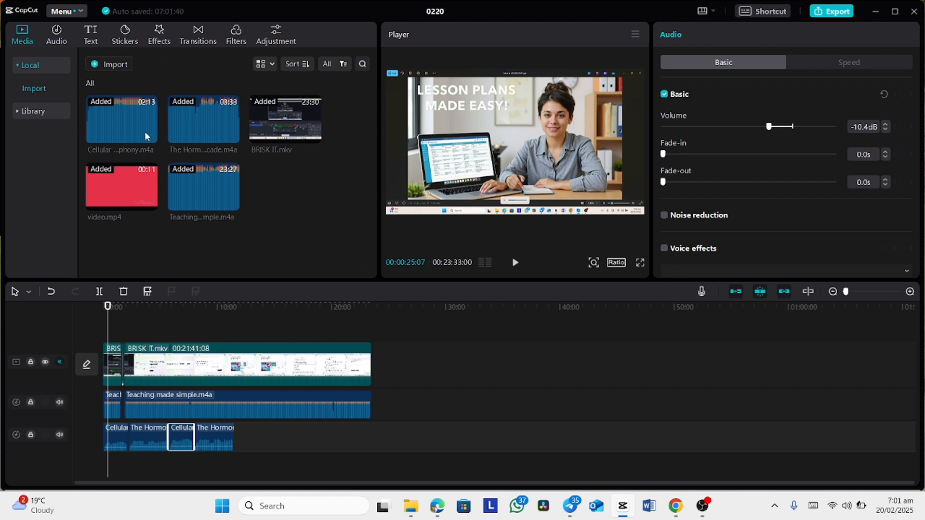
# - Append Cellular, The Horm...cade and Cellular clips in that order to the music track, with volumes of -12.8, -10.4 and -15.3 dB
pyautogui.moveTo(130, 129); pyautogui.dragTo(252, 445)
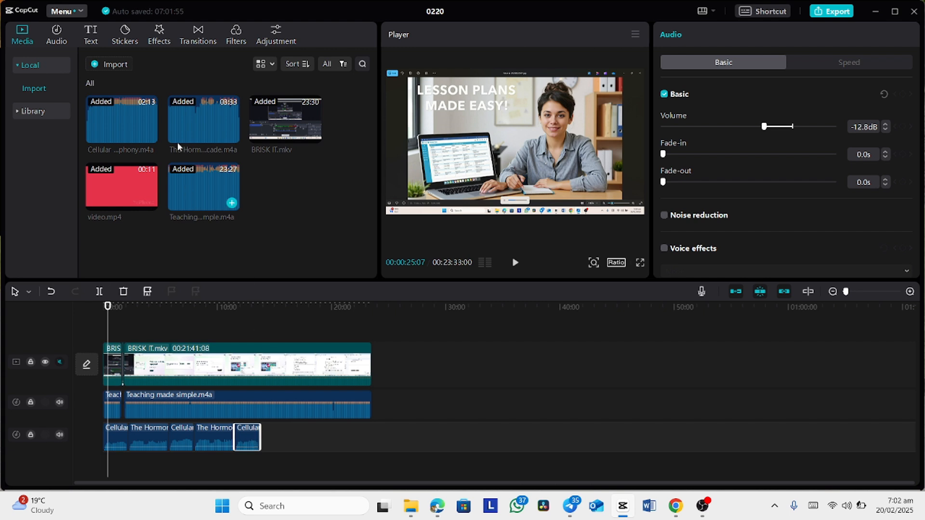
pyautogui.moveTo(186, 127); pyautogui.dragTo(275, 450)
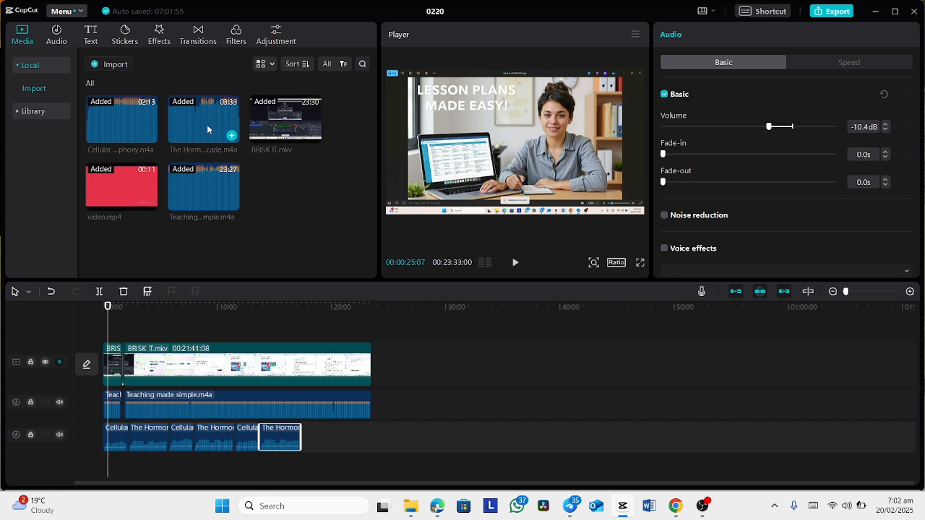
pyautogui.moveTo(126, 111); pyautogui.dragTo(318, 442)
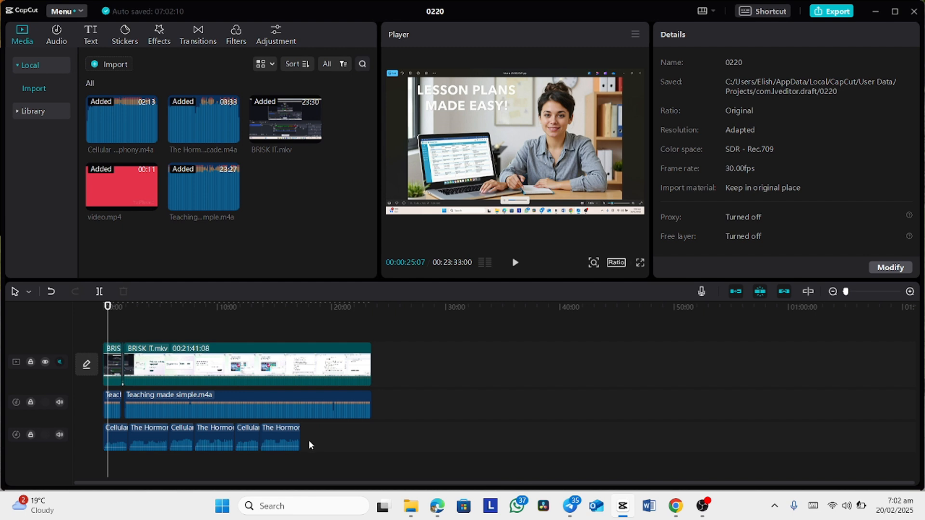
pyautogui.moveTo(135, 125); pyautogui.dragTo(304, 436)
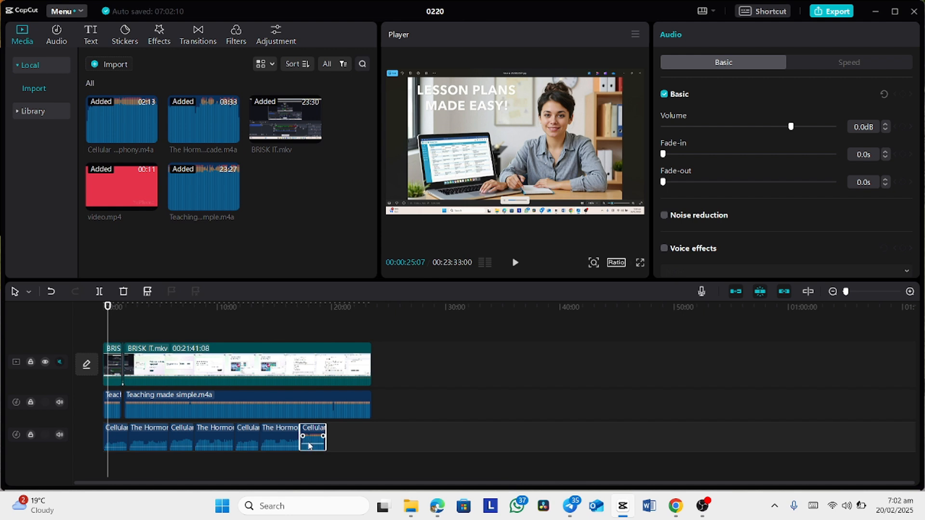
pyautogui.moveTo(311, 444)
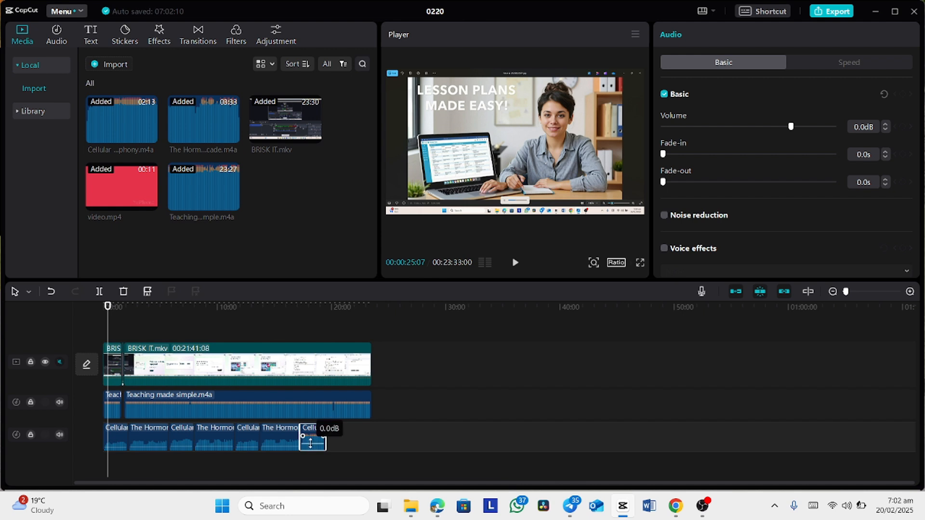
pyautogui.moveTo(310, 444); pyautogui.dragTo(315, 448)
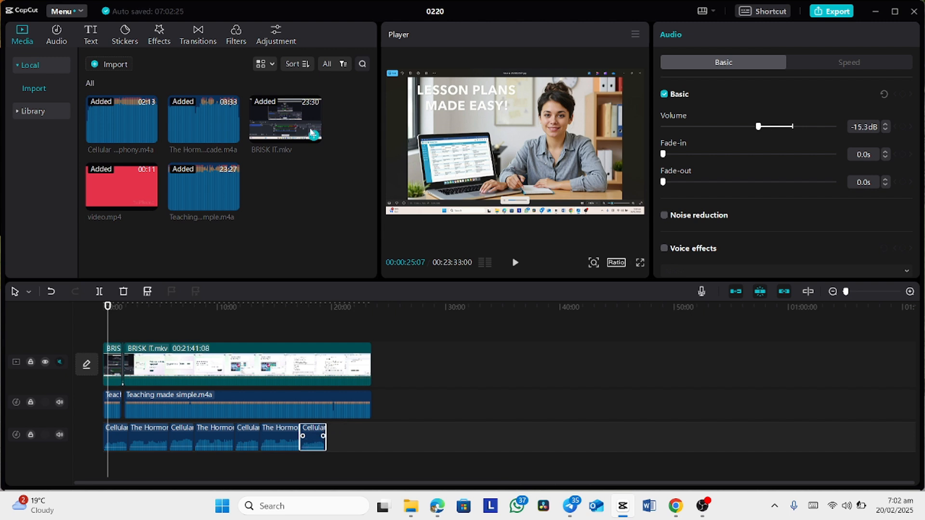
# - Append a fourth The Horm...cade clip directly after the last Cellular clip on the music track
pyautogui.click(217, 128)
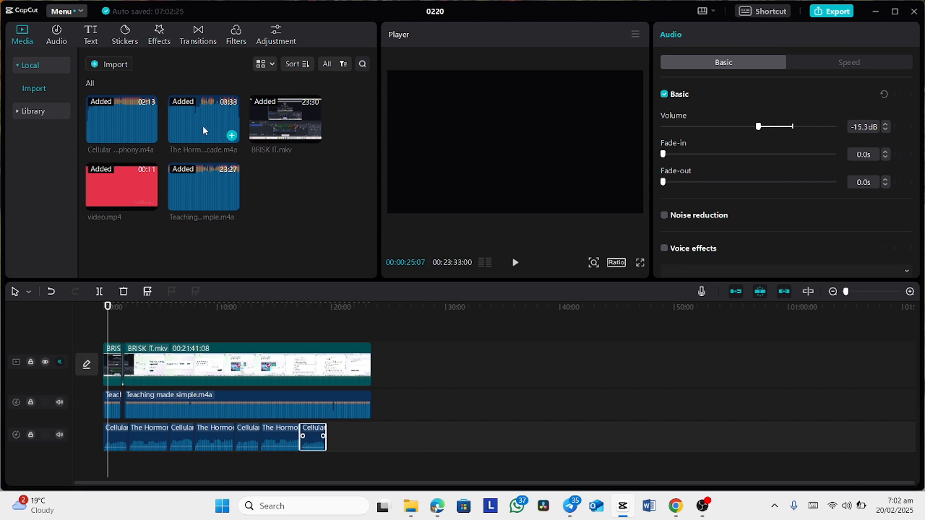
pyautogui.click(290, 322)
pyautogui.moveTo(290, 322); pyautogui.dragTo(336, 437)
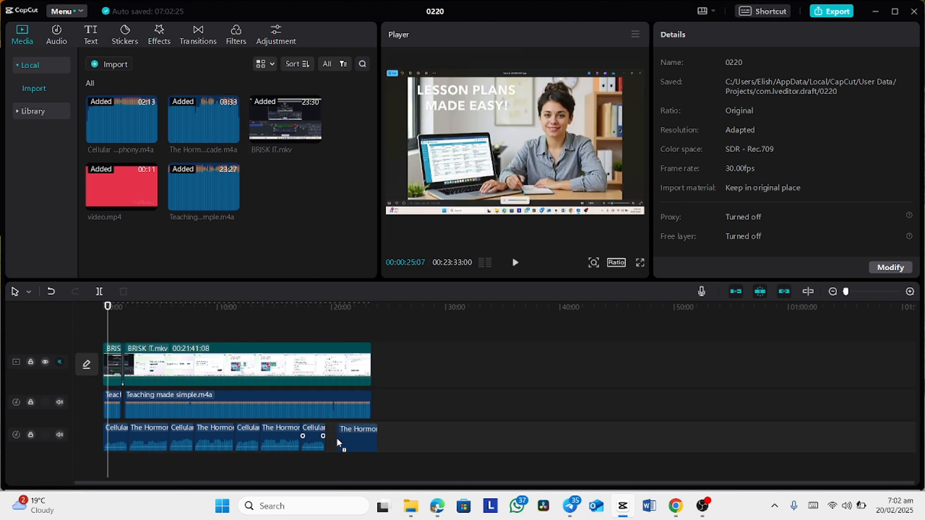
pyautogui.click(327, 438)
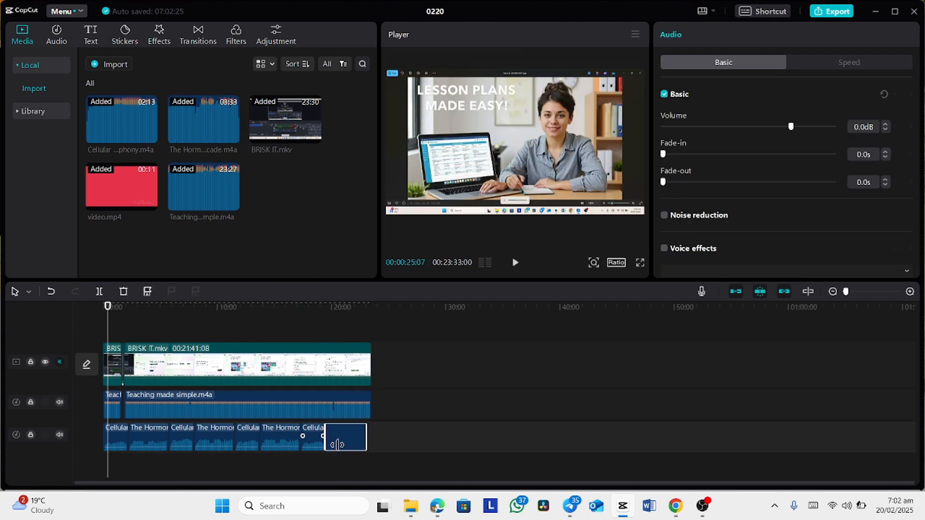
# - Lower the volume of the last The Horm...cade clip on the music track to -18.3 dB
pyautogui.moveTo(350, 443); pyautogui.dragTo(353, 450)
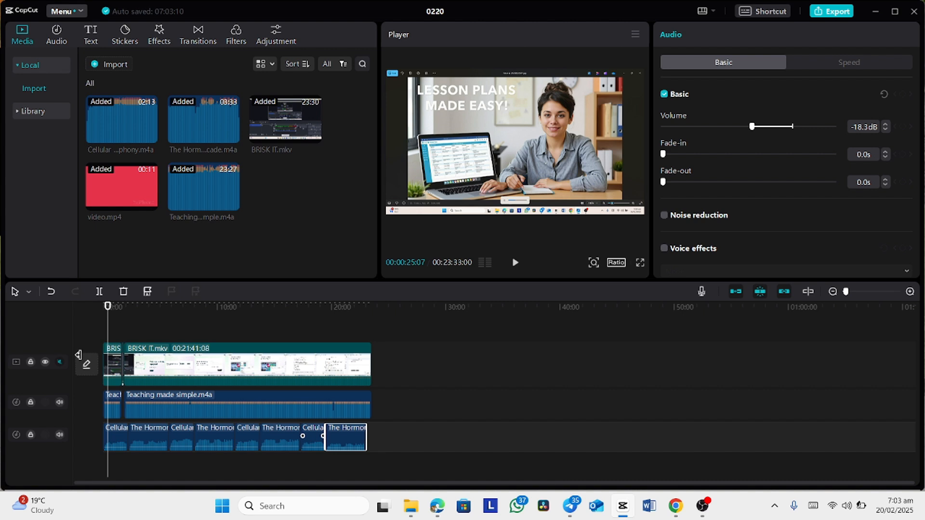
# - Split the long BRISK IT.mkv clip on the video track at 00:16:15:00
pyautogui.click(110, 312)
pyautogui.moveTo(110, 312); pyautogui.dragTo(313, 335)
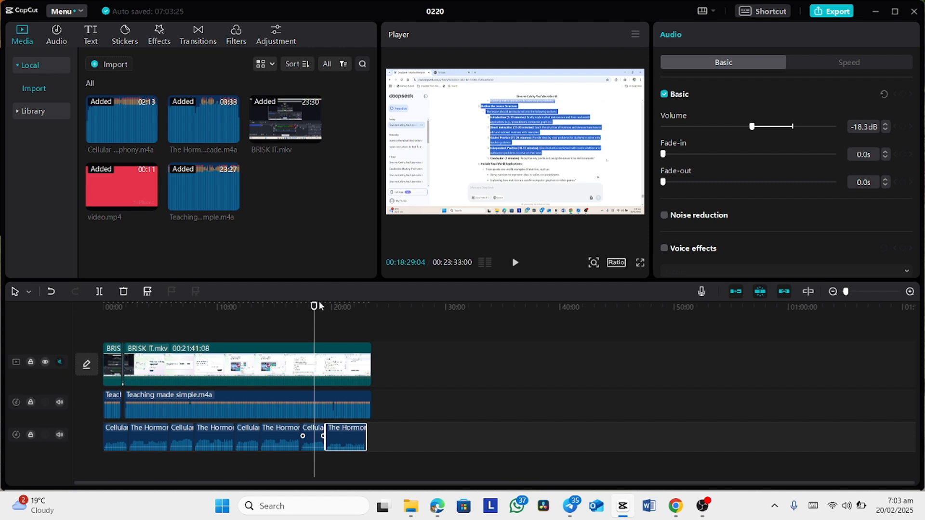
pyautogui.moveTo(313, 310); pyautogui.dragTo(289, 338)
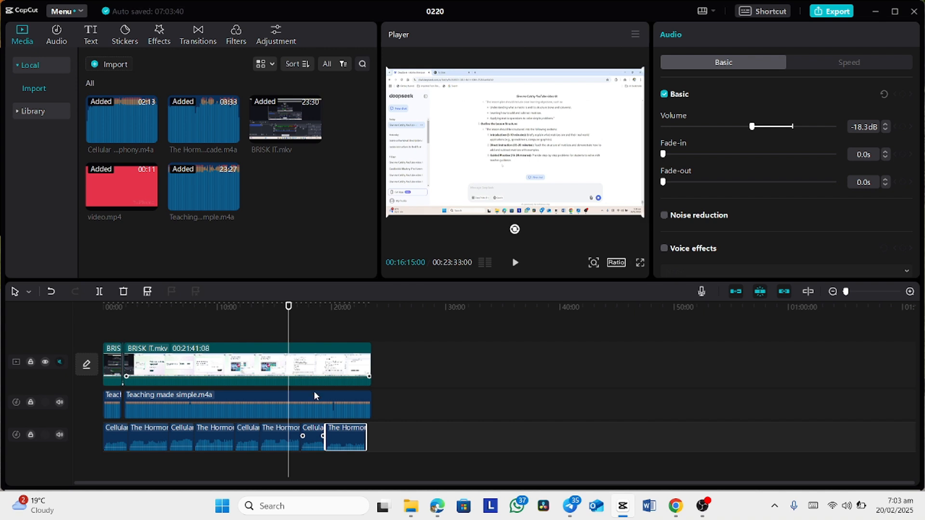
pyautogui.click(312, 380)
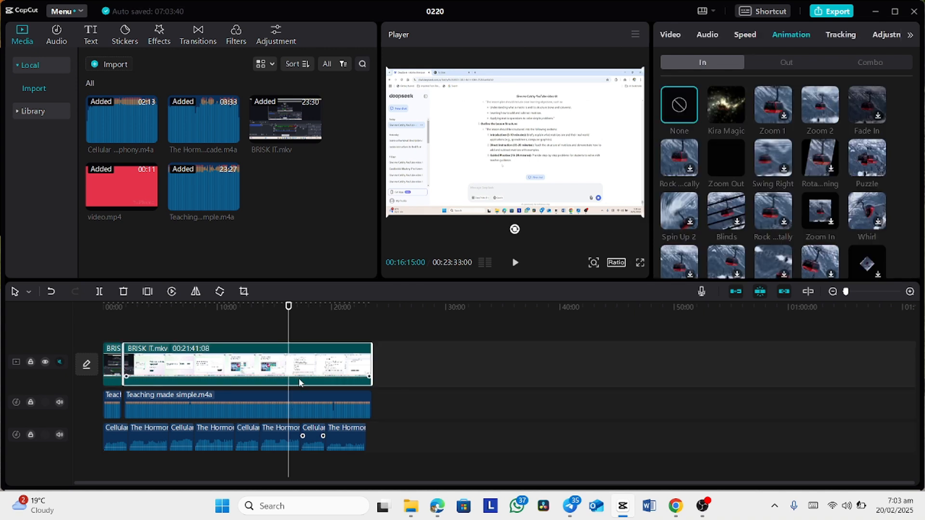
pyautogui.click(100, 292)
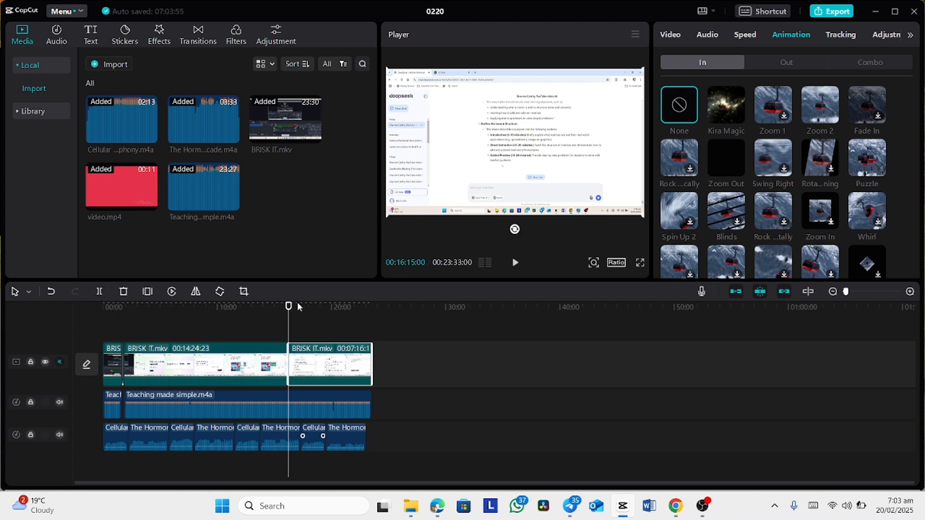
# - Enlarge the final BRISK IT.mkv segment to a scale of 184%, checking the frame near 00:22:29
pyautogui.moveTo(289, 310); pyautogui.dragTo(360, 310)
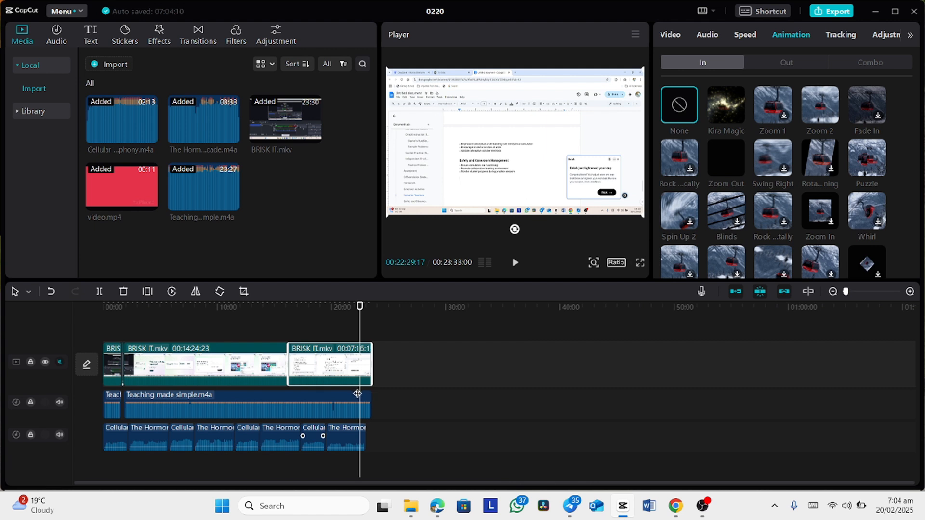
pyautogui.click(676, 39)
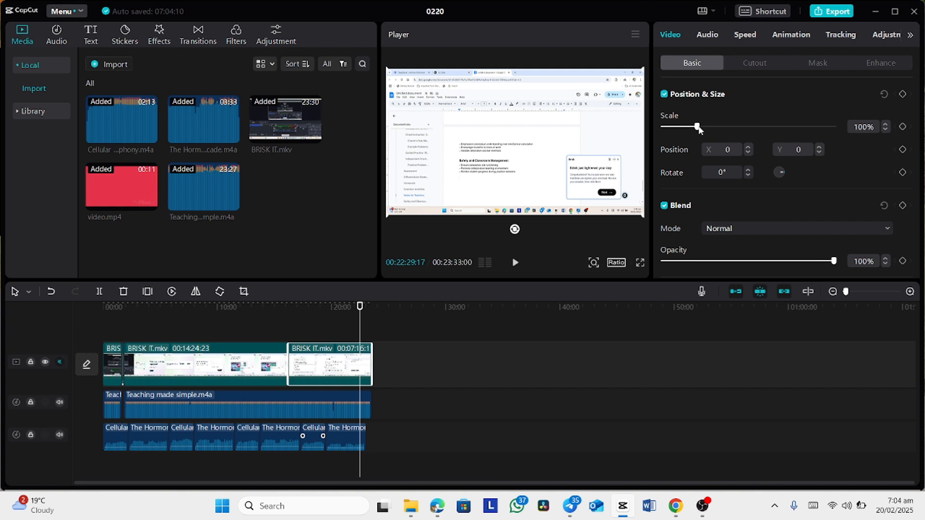
pyautogui.moveTo(698, 127); pyautogui.dragTo(728, 129)
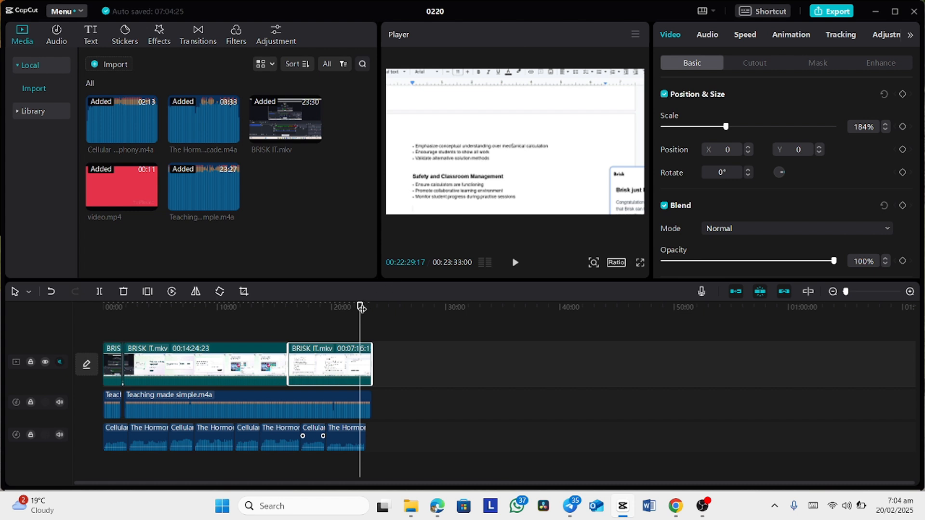
# - Apply the Kira Magic entrance animation to the final BRISK IT.mkv segment and preview the segment from its start
pyautogui.moveTo(364, 306); pyautogui.dragTo(289, 306)
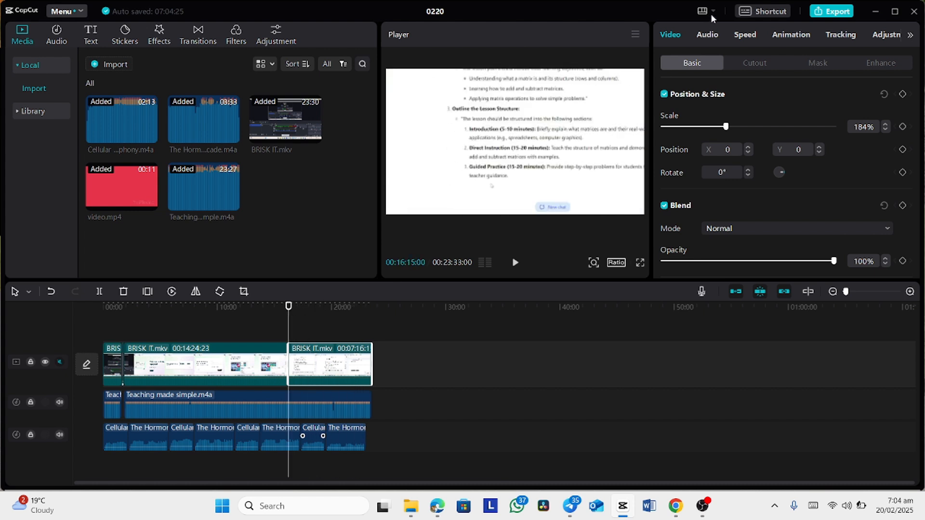
pyautogui.click(794, 34)
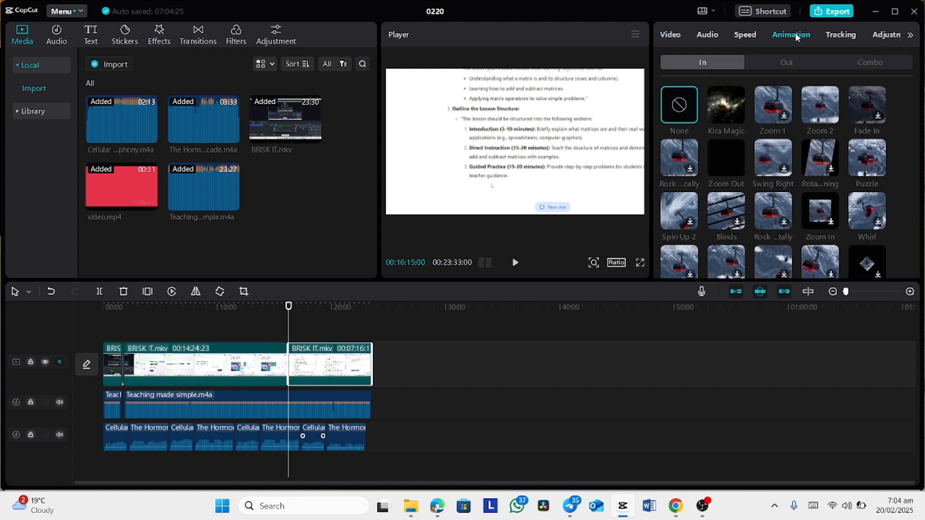
pyautogui.click(726, 104)
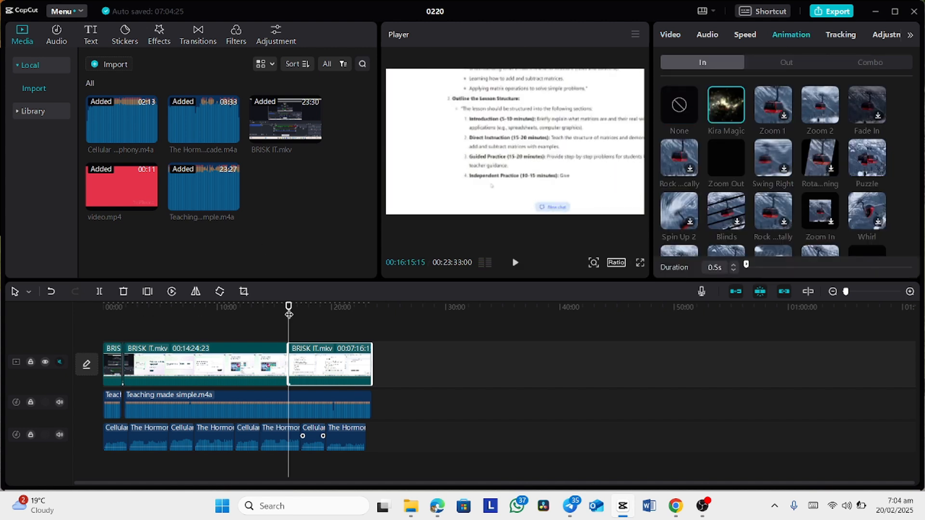
pyautogui.click(515, 264)
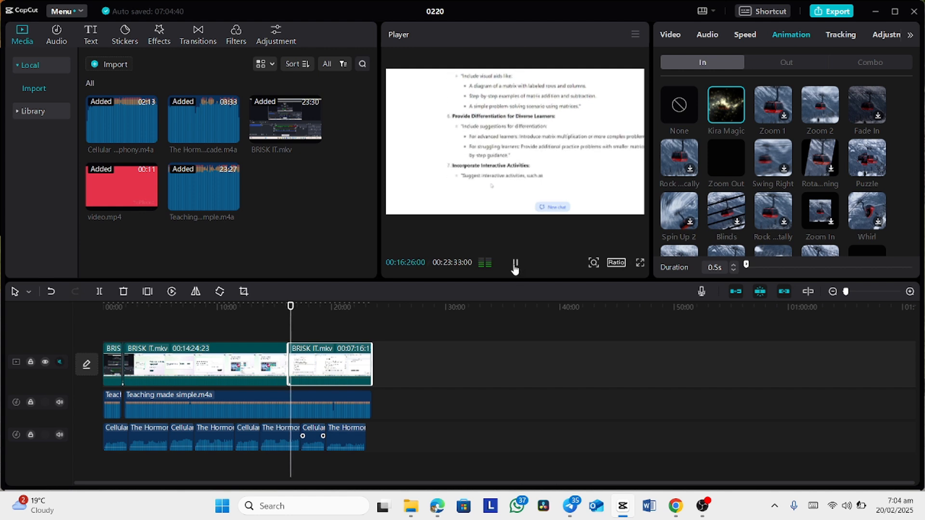
pyautogui.click(515, 265)
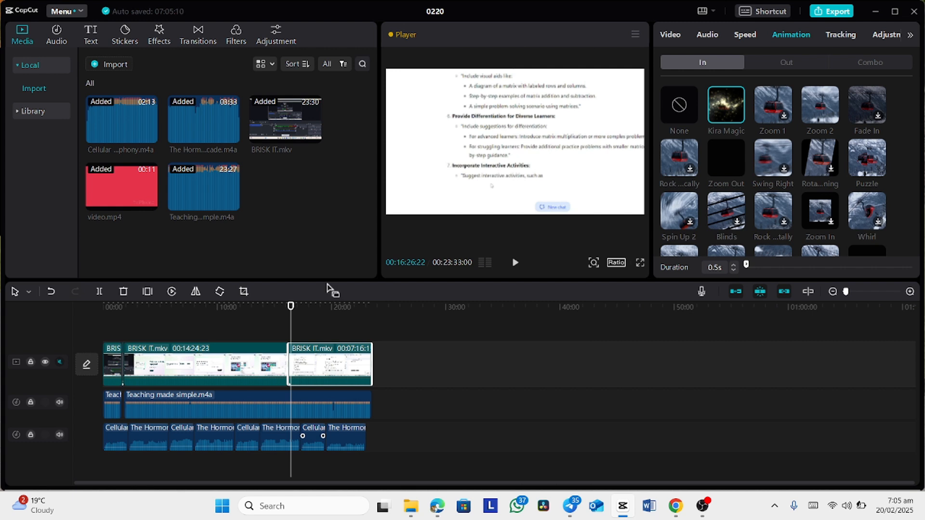
pyautogui.click(295, 314)
pyautogui.moveTo(304, 314); pyautogui.dragTo(360, 319)
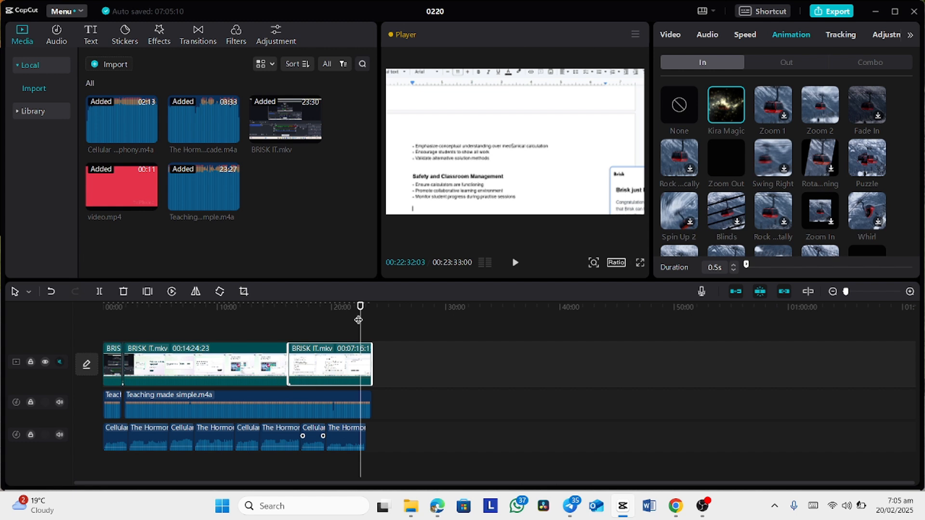
# - Rename the project as "Lesson planning made easy"
pyautogui.click(439, 11)
pyautogui.write('Less')
pyautogui.write('on pla')
pyautogui.write('nning m')
pyautogui.write('ade e')
pyautogui.write('as')
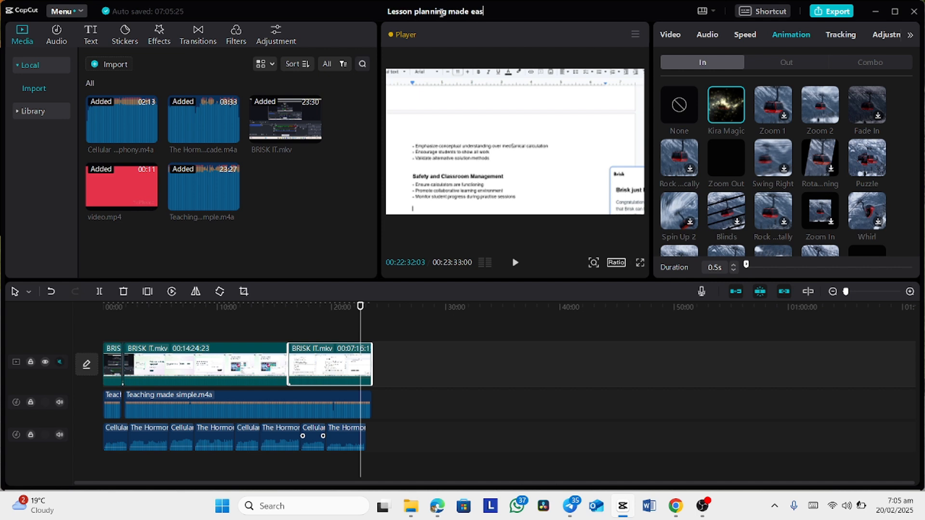
pyautogui.write('y')
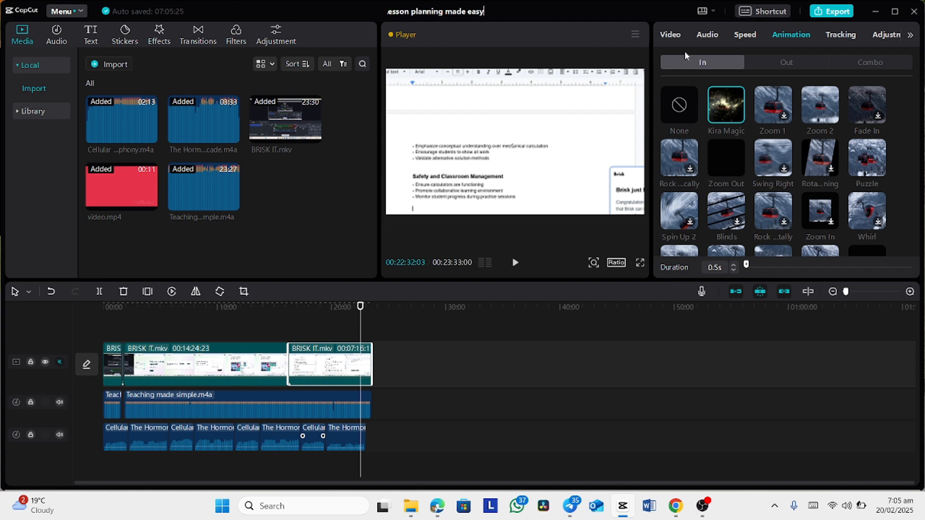
# - Open the project's export settings and review the available resolutions, keeping 1080P
pyautogui.click(835, 14)
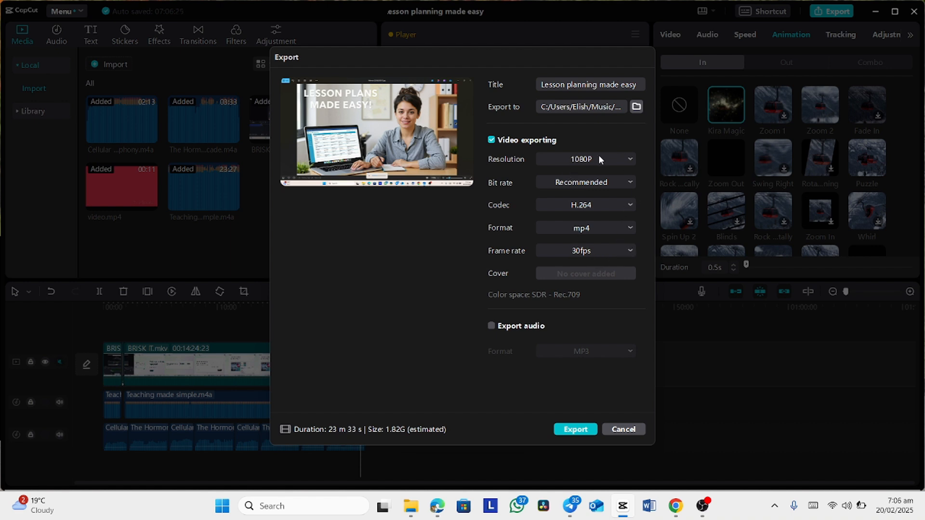
pyautogui.click(627, 159)
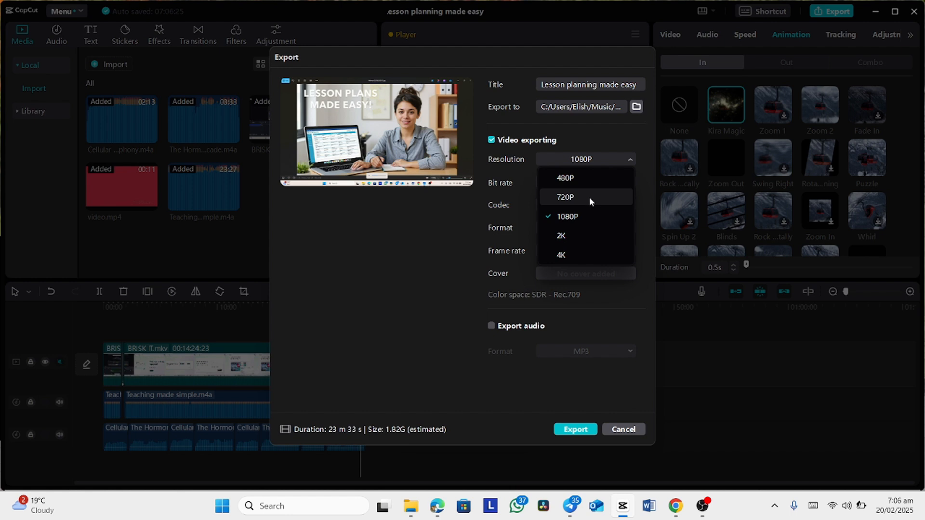
pyautogui.click(632, 140)
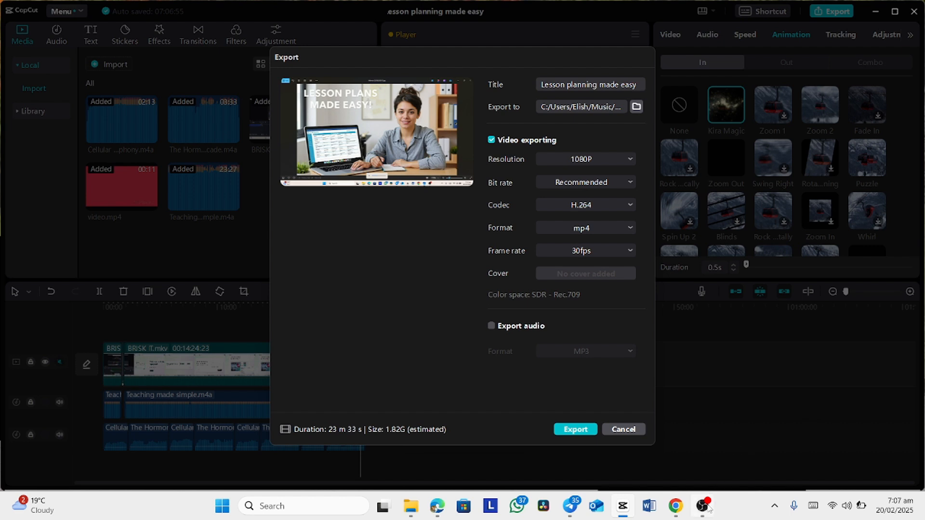
pyautogui.moveTo(706, 509)
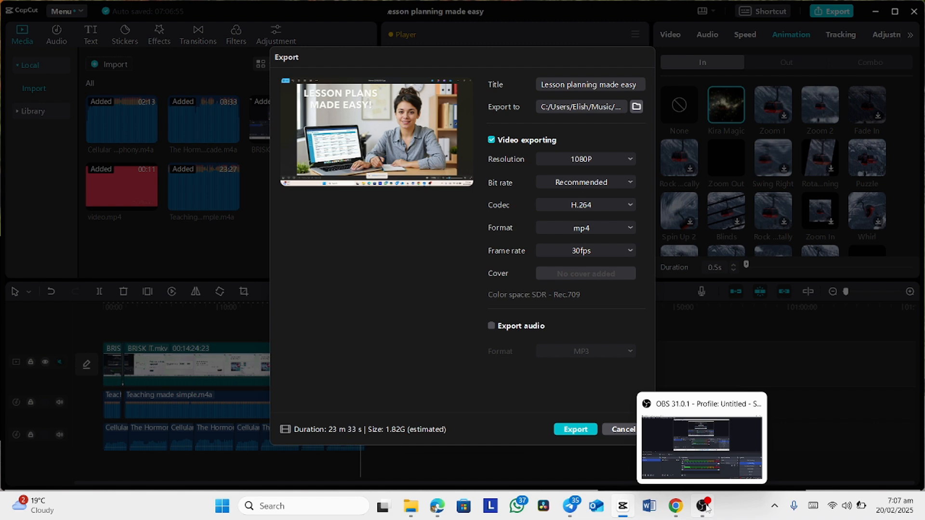
pyautogui.click(714, 458)
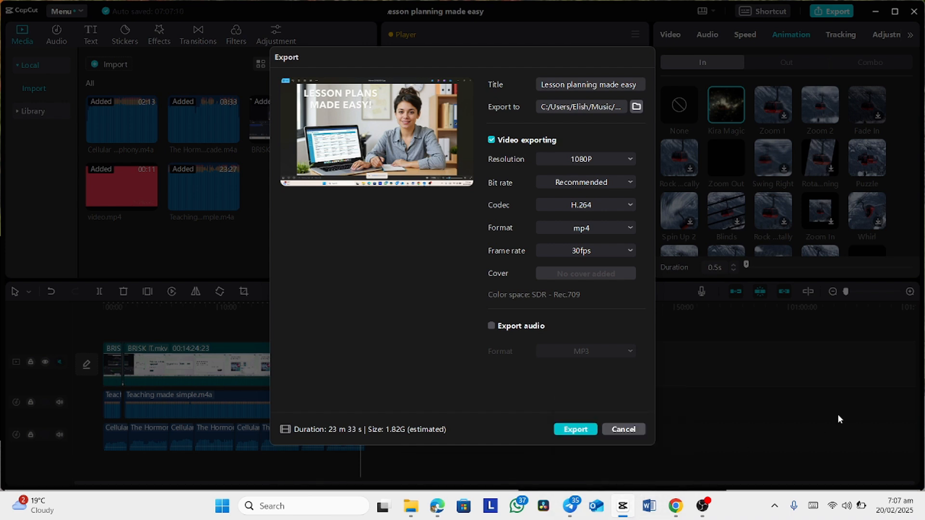
pyautogui.click(706, 506)
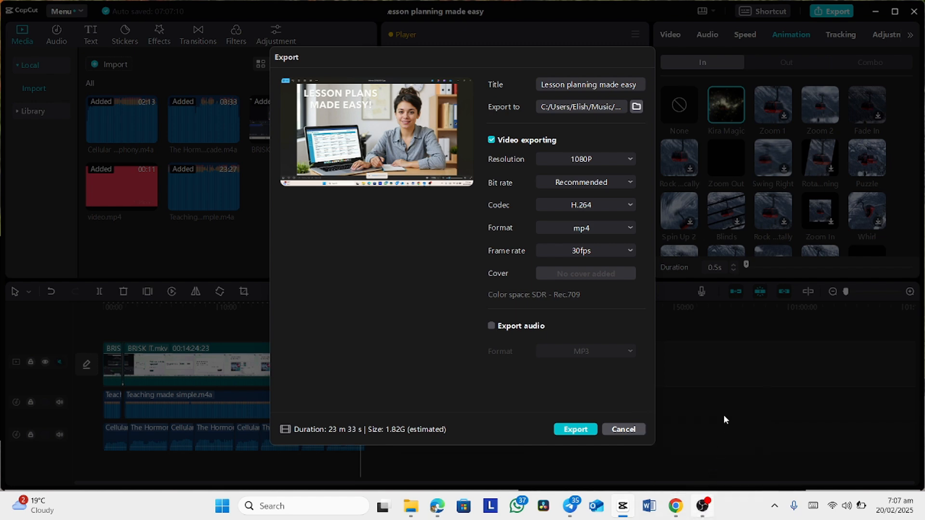